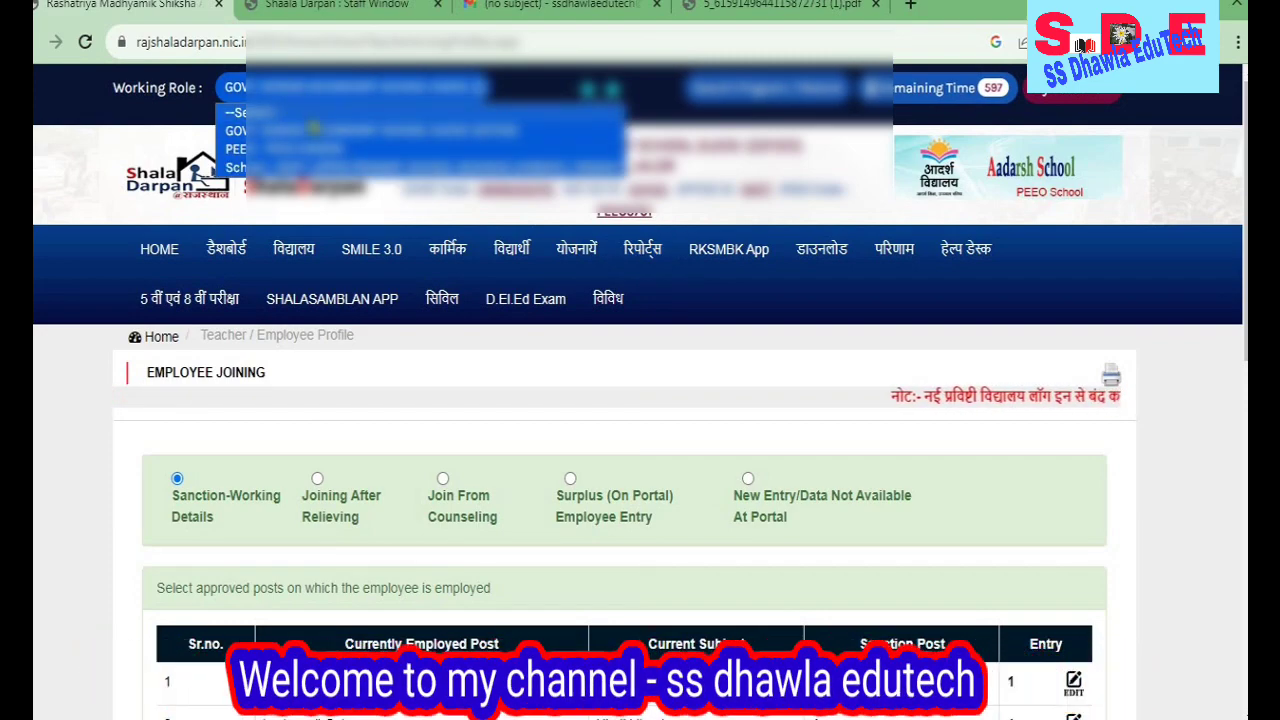
Step: Switch the working role to PEEO and open the कार्मिक कार्यमुक्ति/कार्यग्रहण (पी.ई.ई.ओ.) page for elementary establishment
left_click(298, 150)
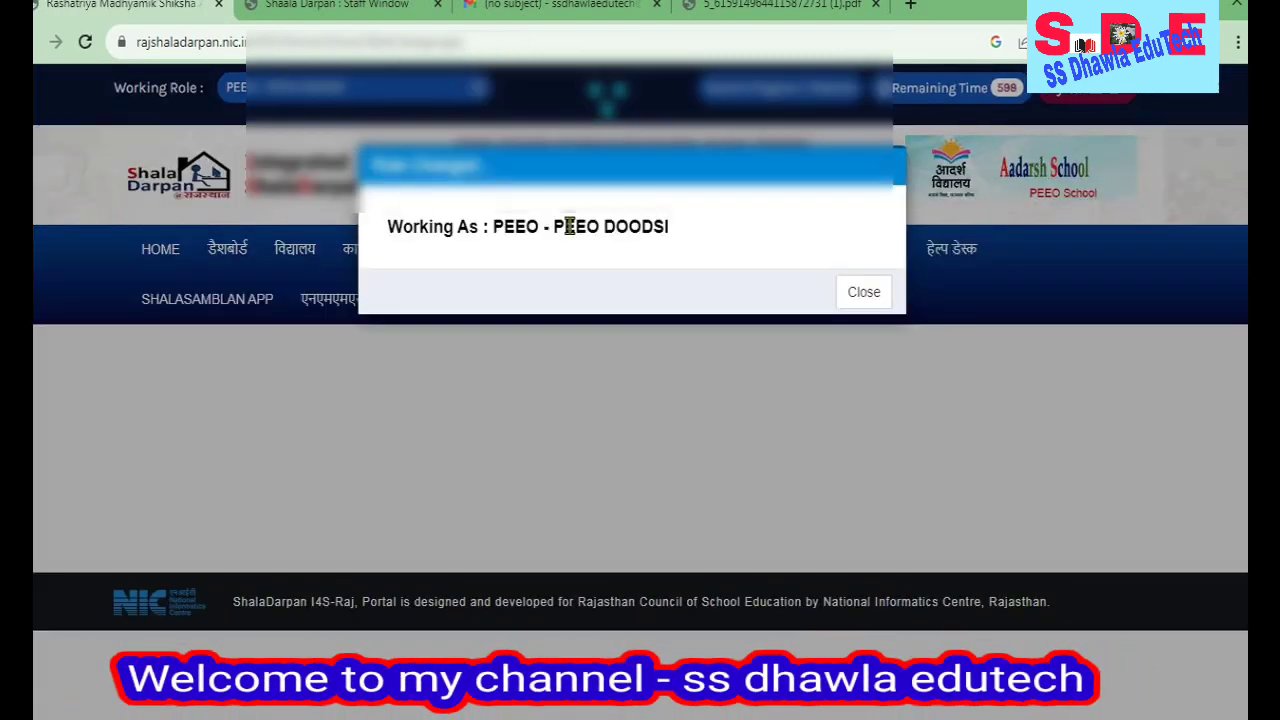
left_click(865, 304)
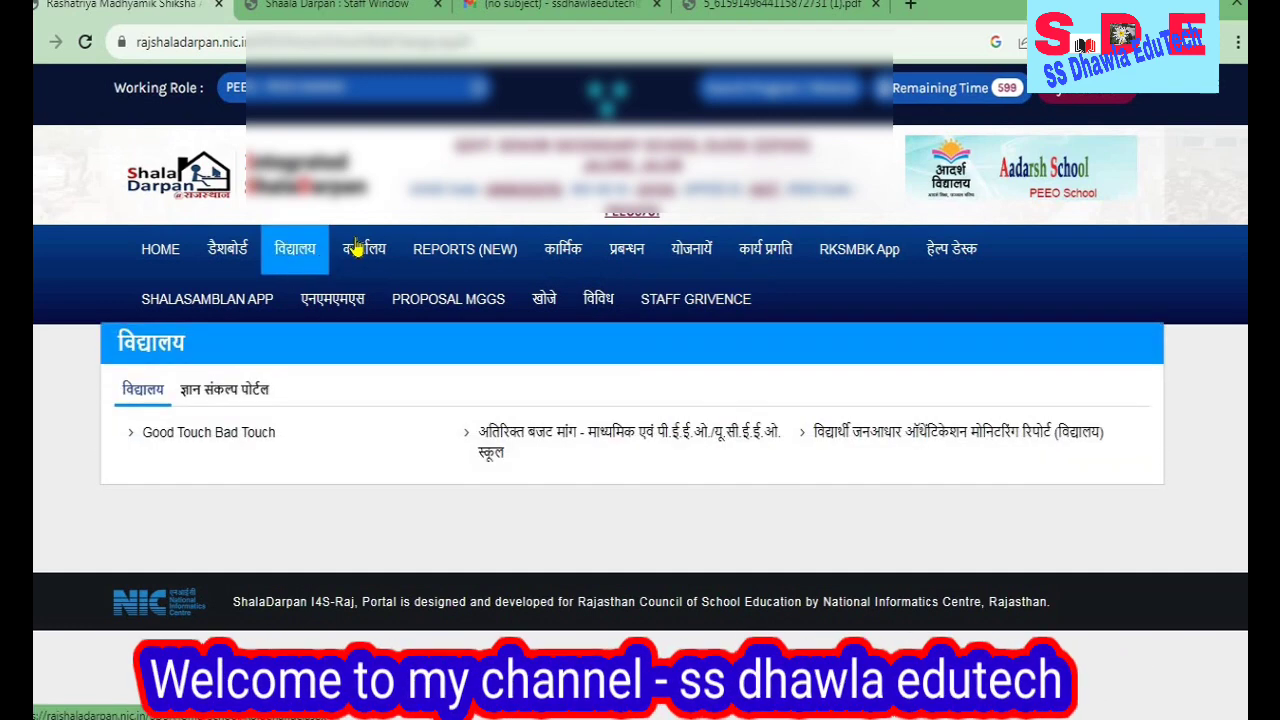
mouse_move(360, 250)
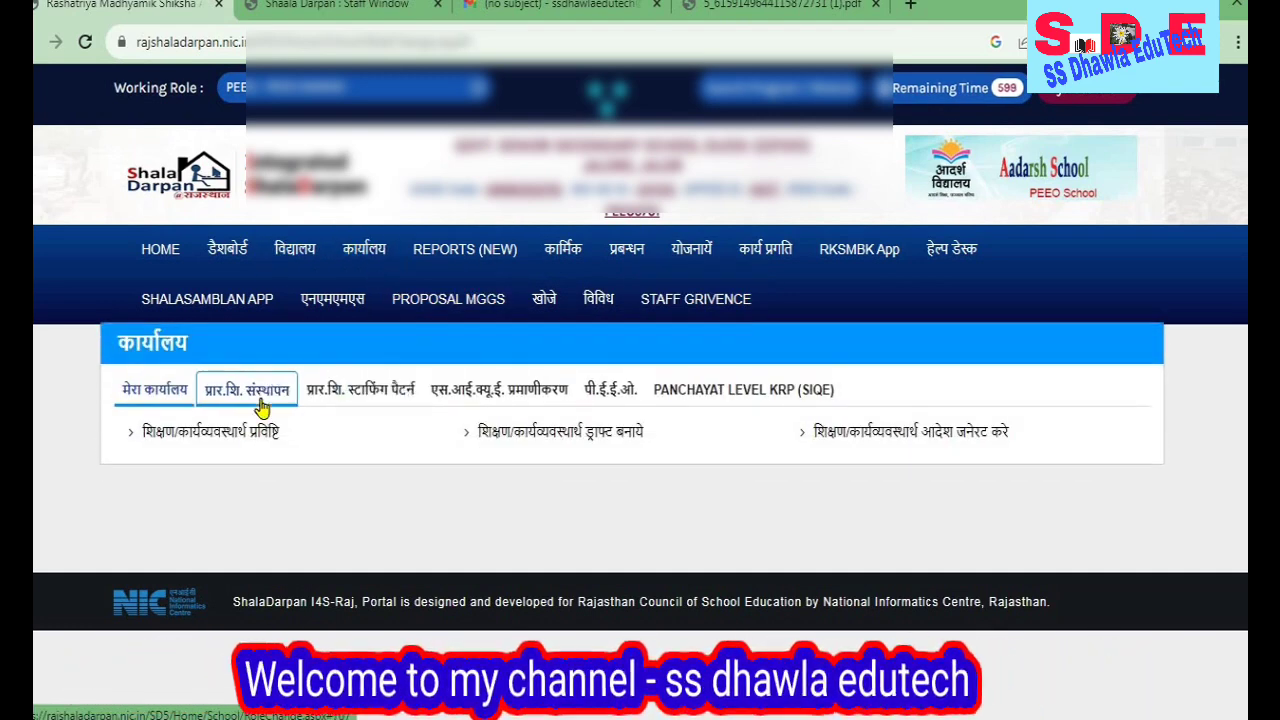
left_click(263, 408)
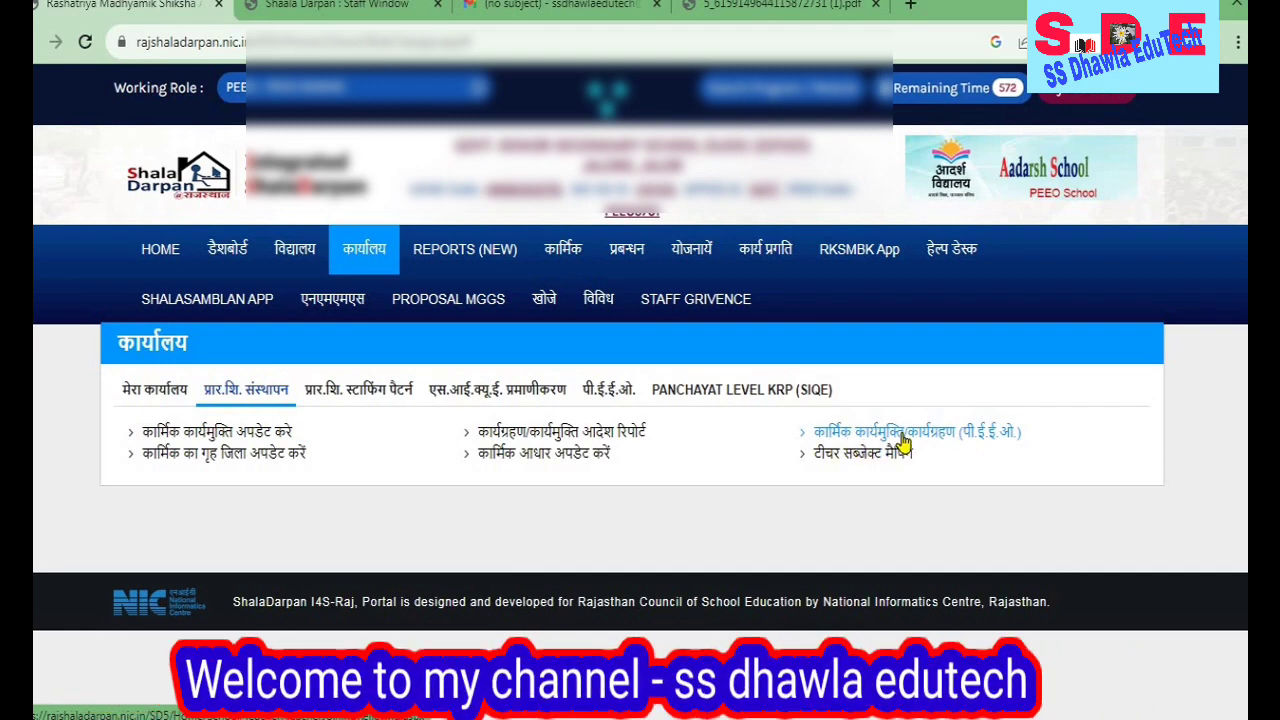
left_click(945, 436)
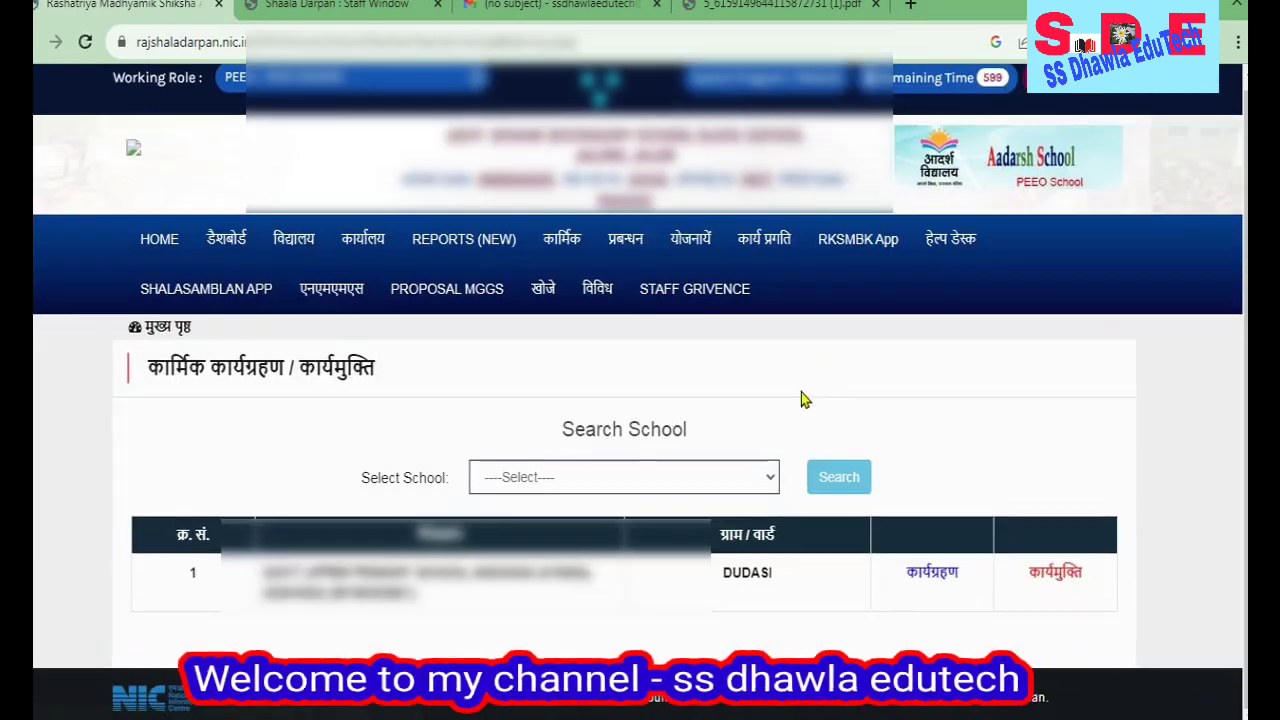
Step: Open the कार्यग्रहण entry for the listed DUDASI school and review its Joining from Counseling records and sanctioned posts
left_click(932, 574)
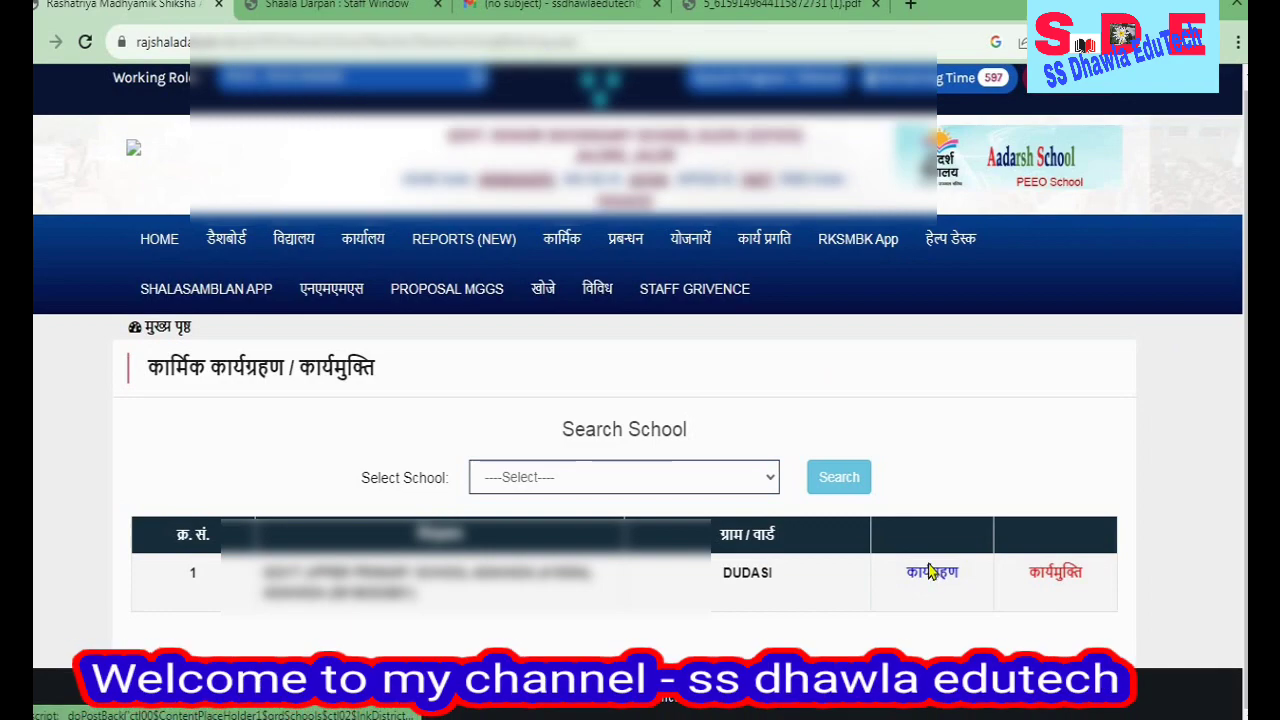
scroll(527, 418, "down", 5)
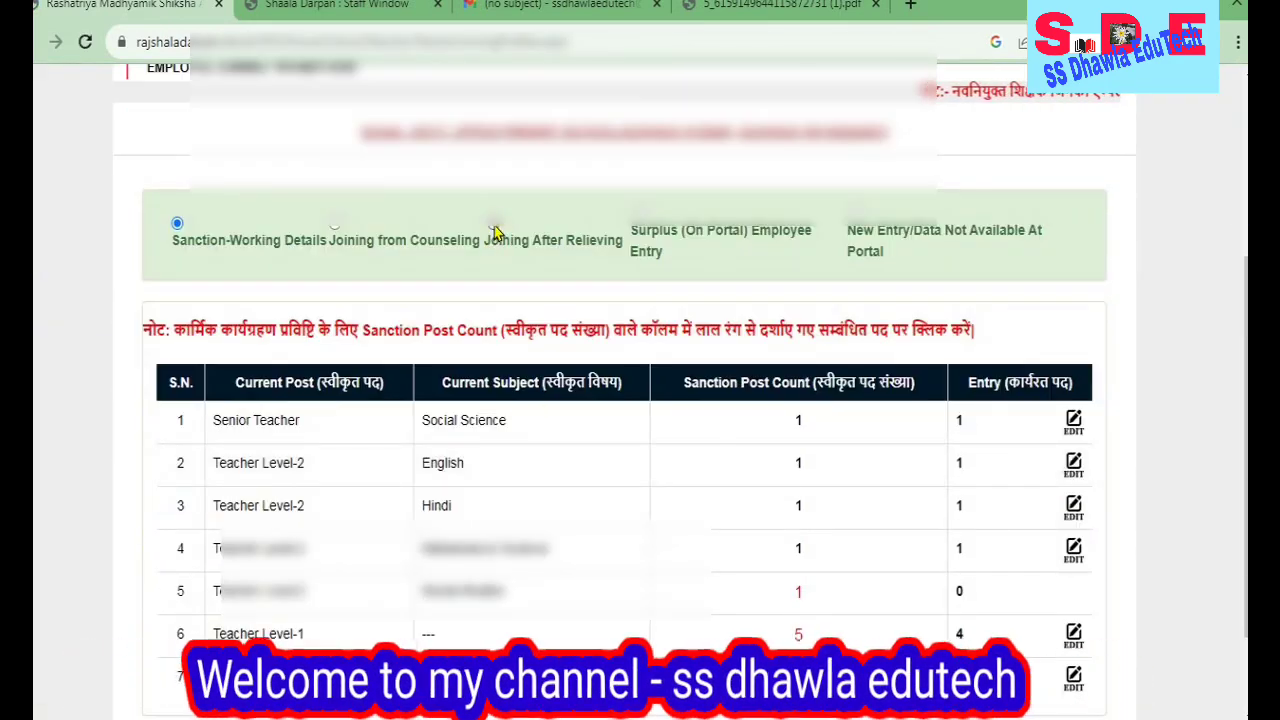
left_click(335, 224)
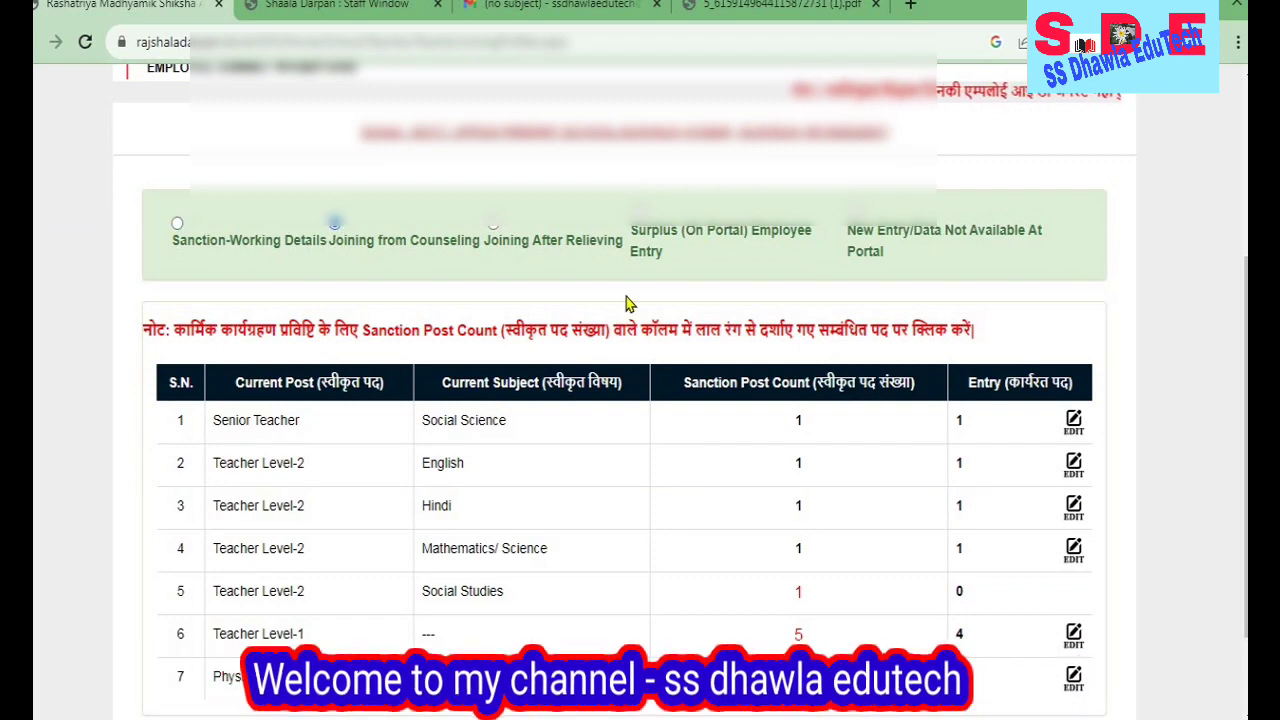
scroll(209, 384, "down", 1)
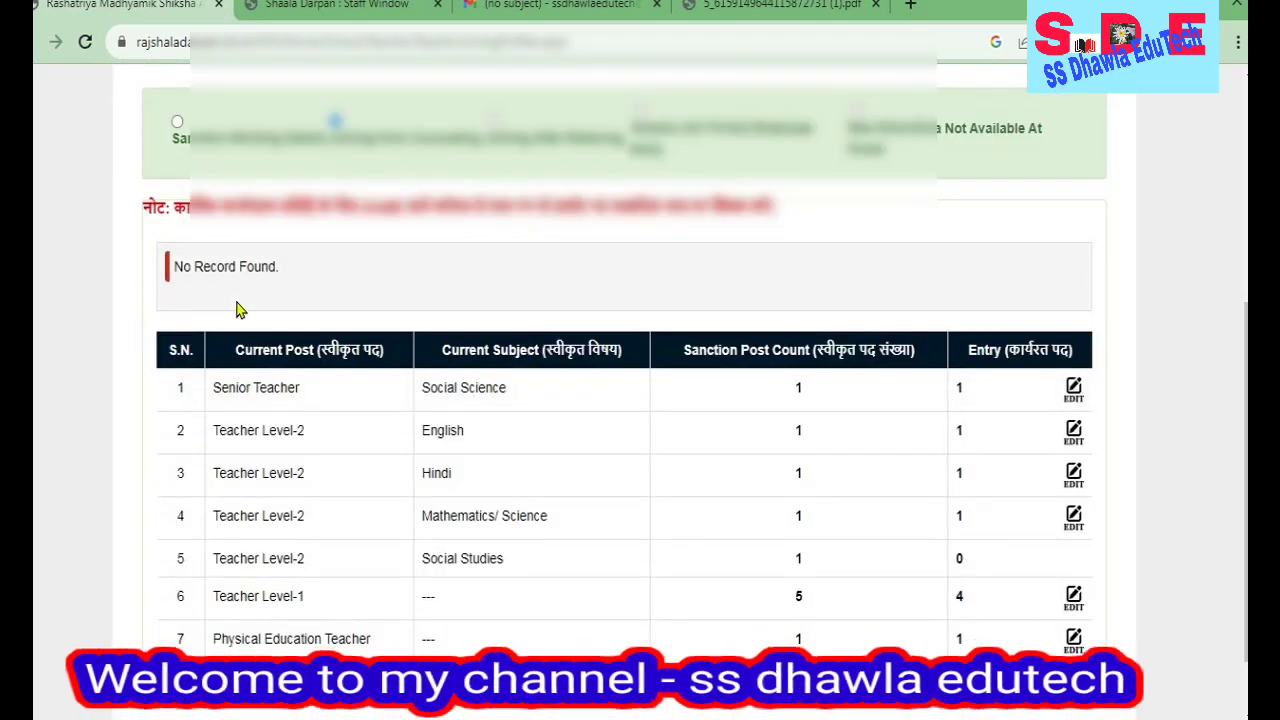
scroll(240, 310, "up", 2)
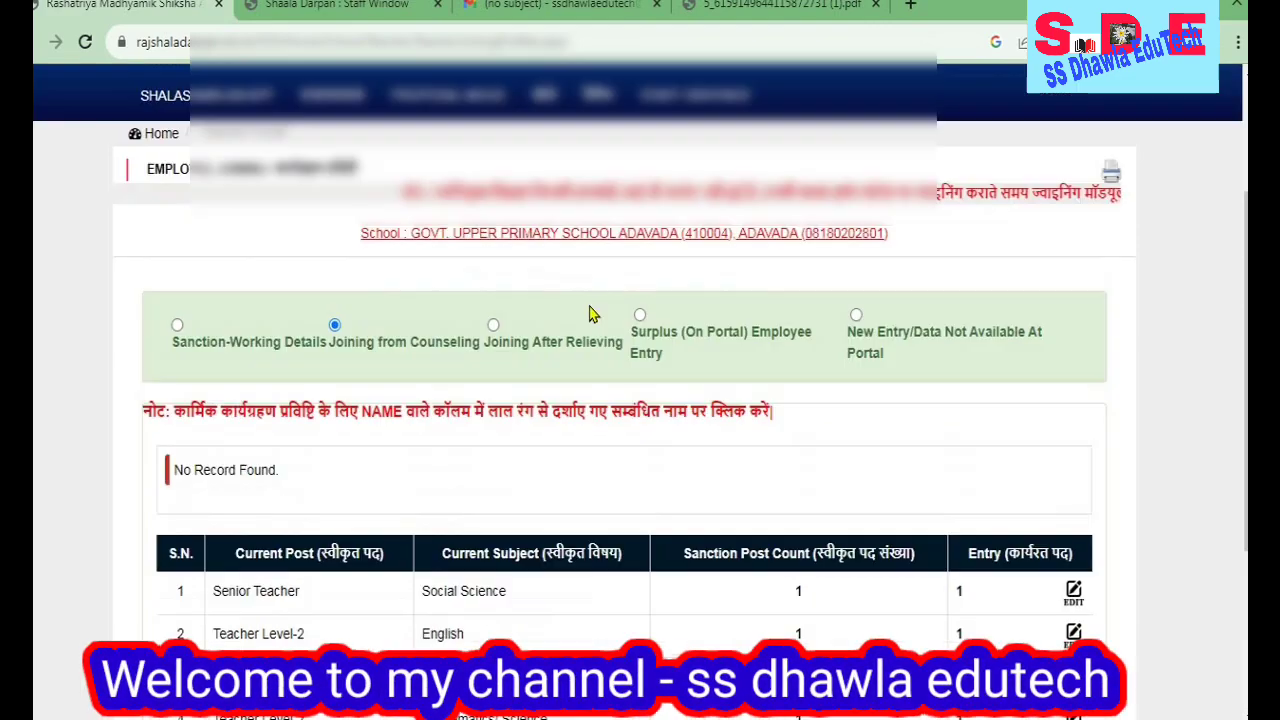
scroll(422, 345, "up", 2)
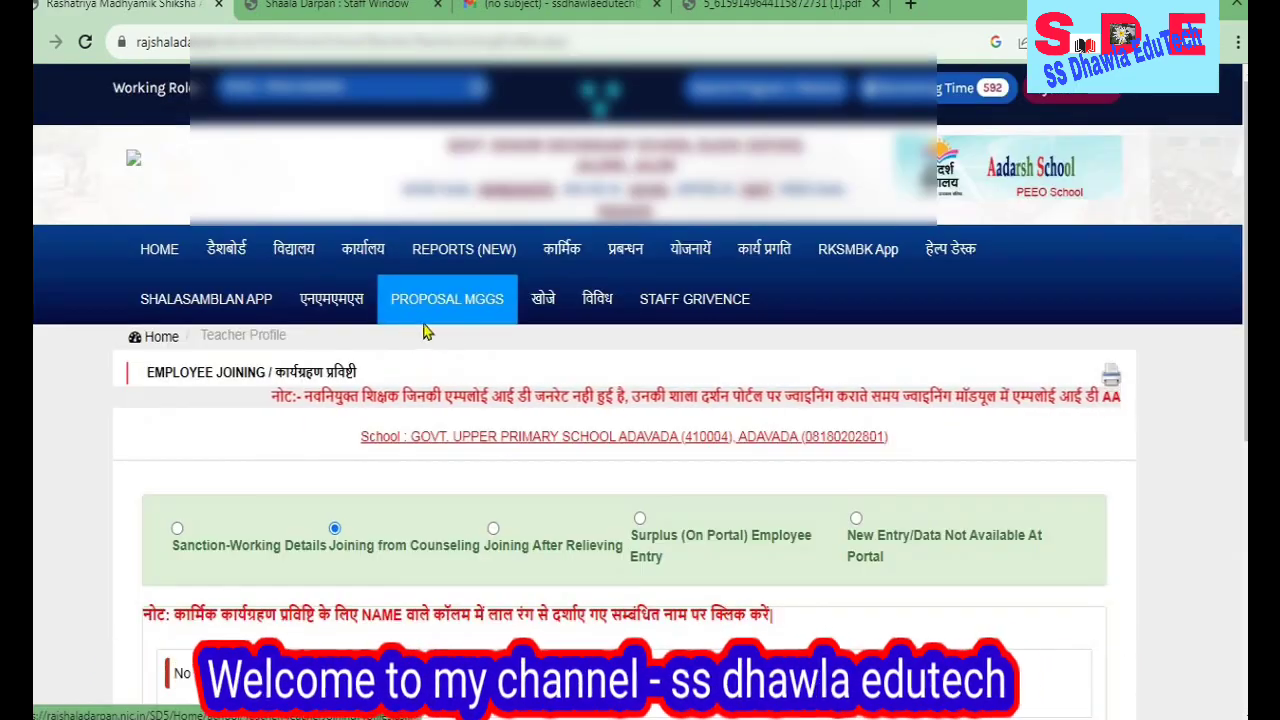
scroll(409, 323, "down", 3)
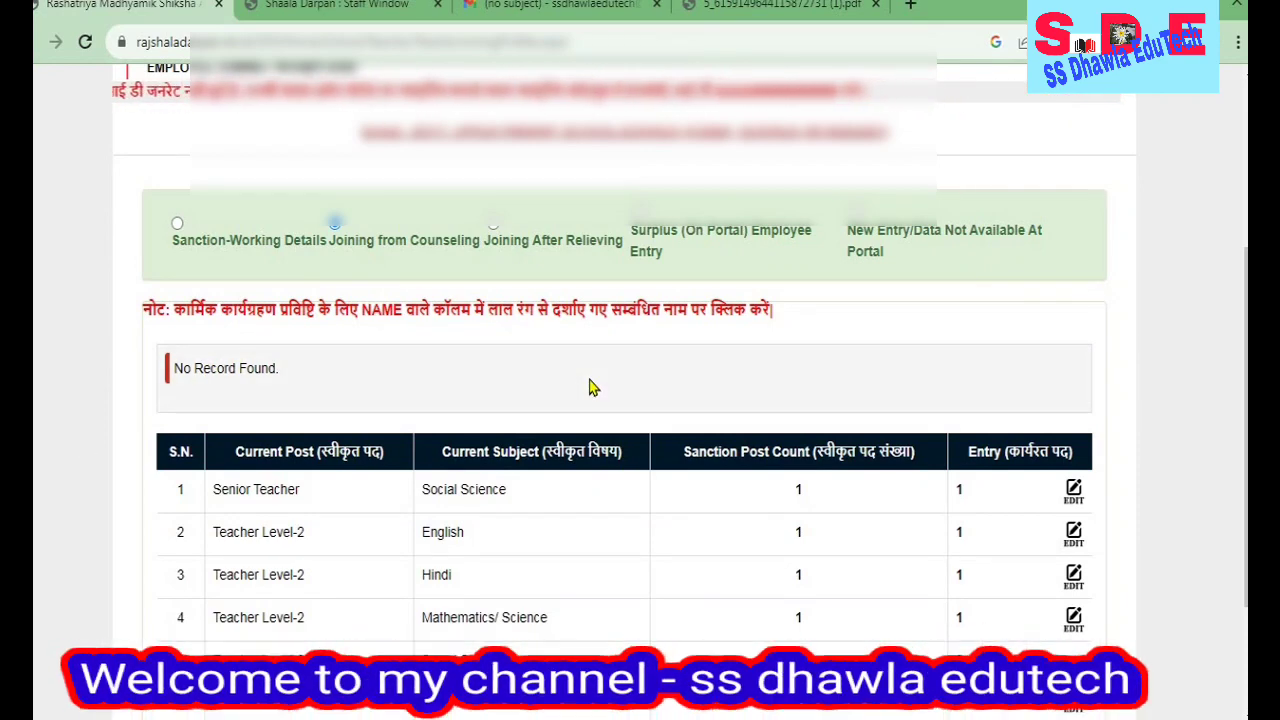
scroll(409, 397, "up", 2)
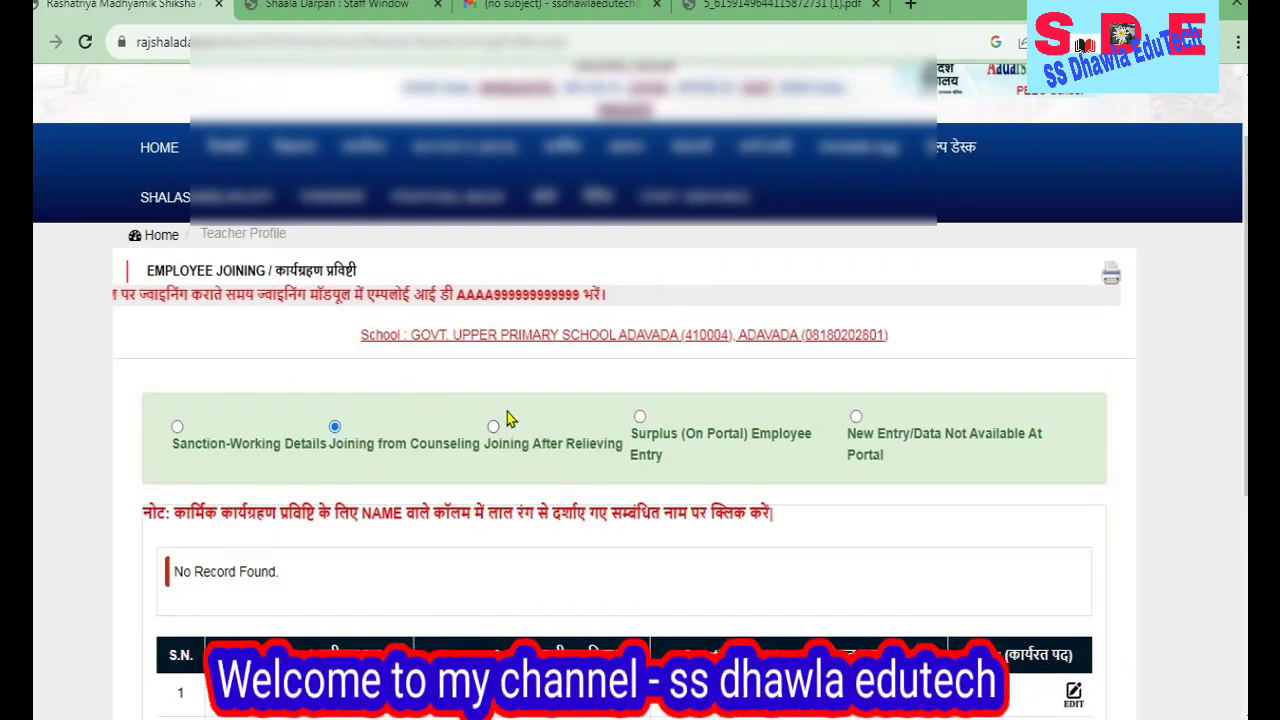
Step: Switch the working role back to Govt. Senior Secondary School Dudsi and dismiss the role change notice
scroll(508, 423, "up", 1)
left_click(342, 92)
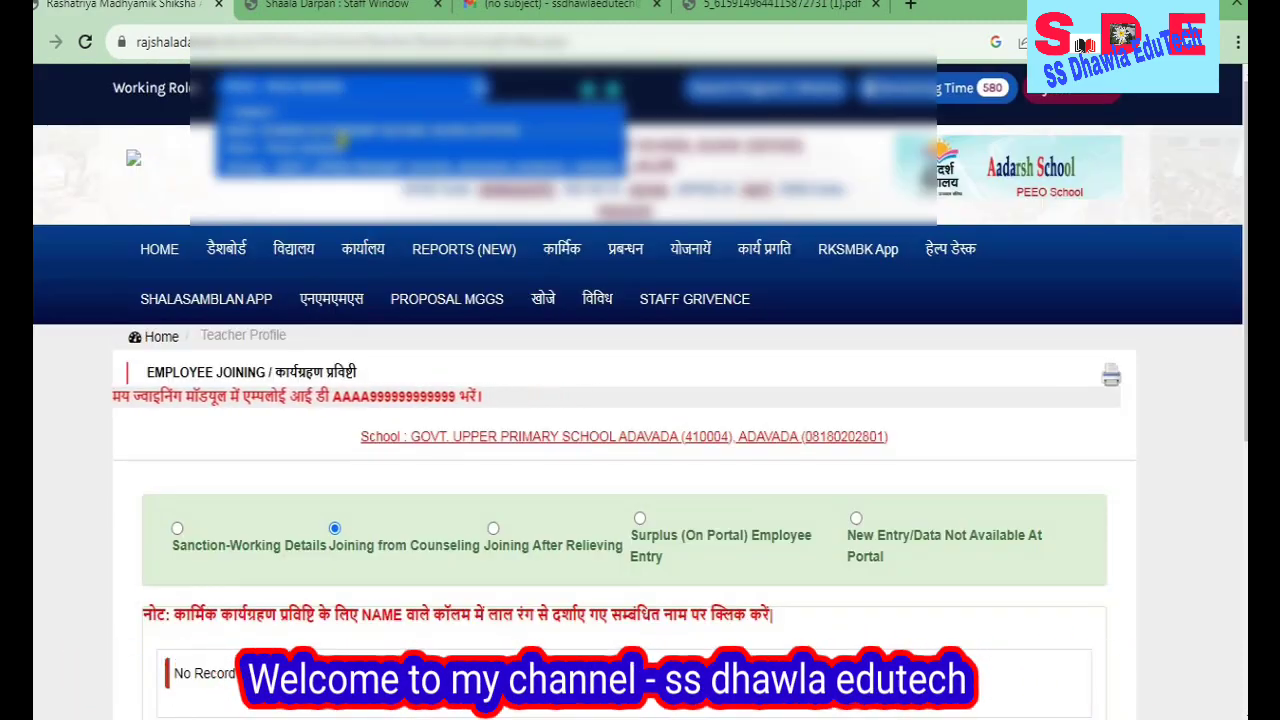
left_click(340, 145)
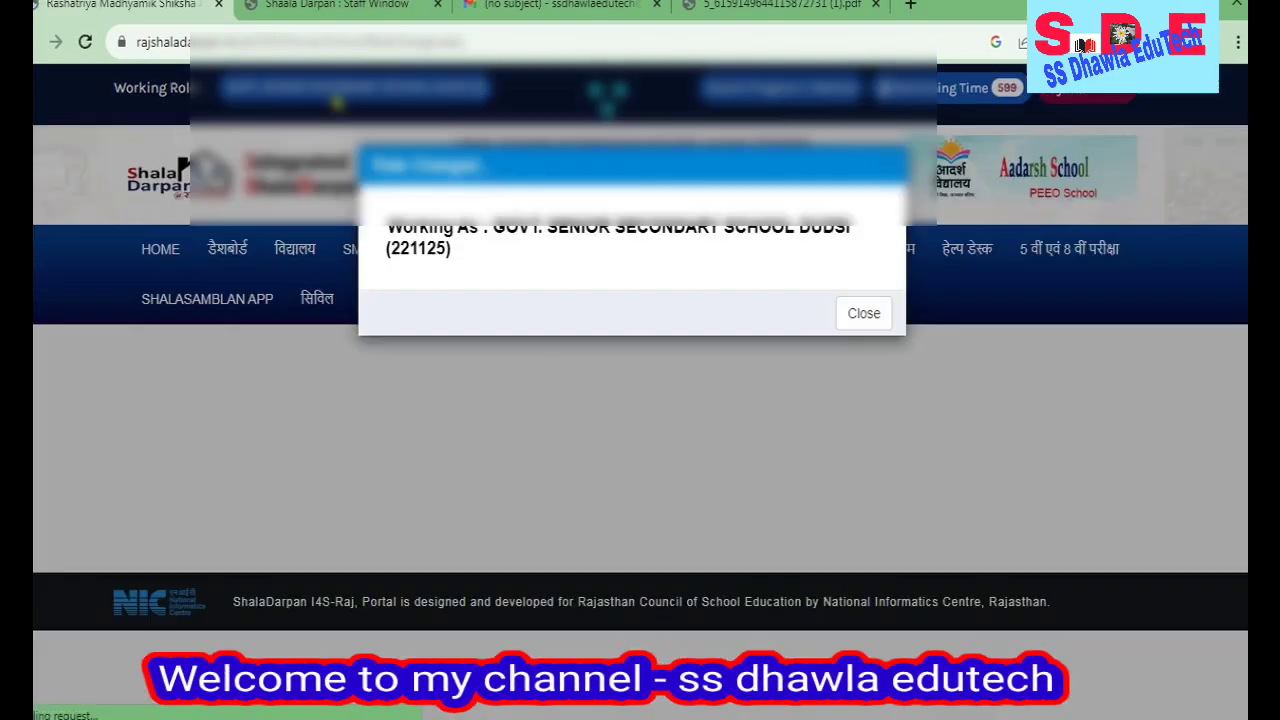
left_click(866, 314)
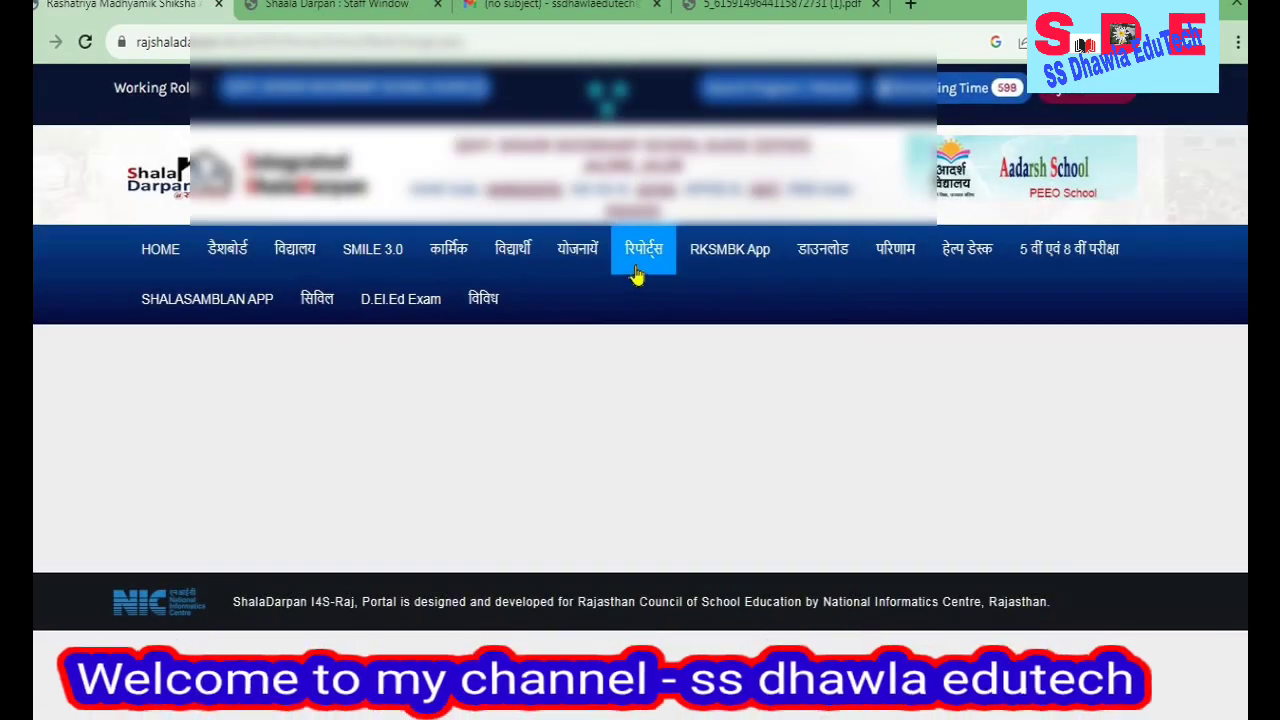
Step: Open the कार्मिक कार्यग्रहण (3ए) page for the senior secondary school
left_click(460, 265)
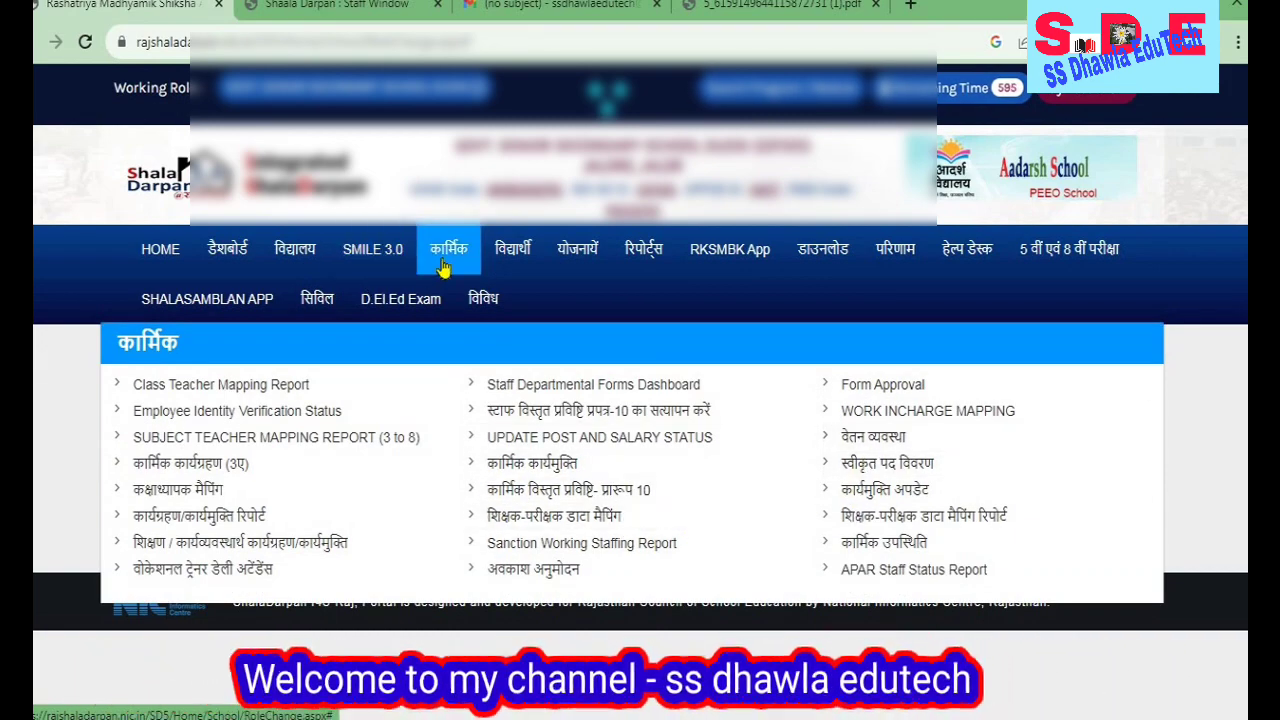
left_click(446, 262)
left_click(446, 268)
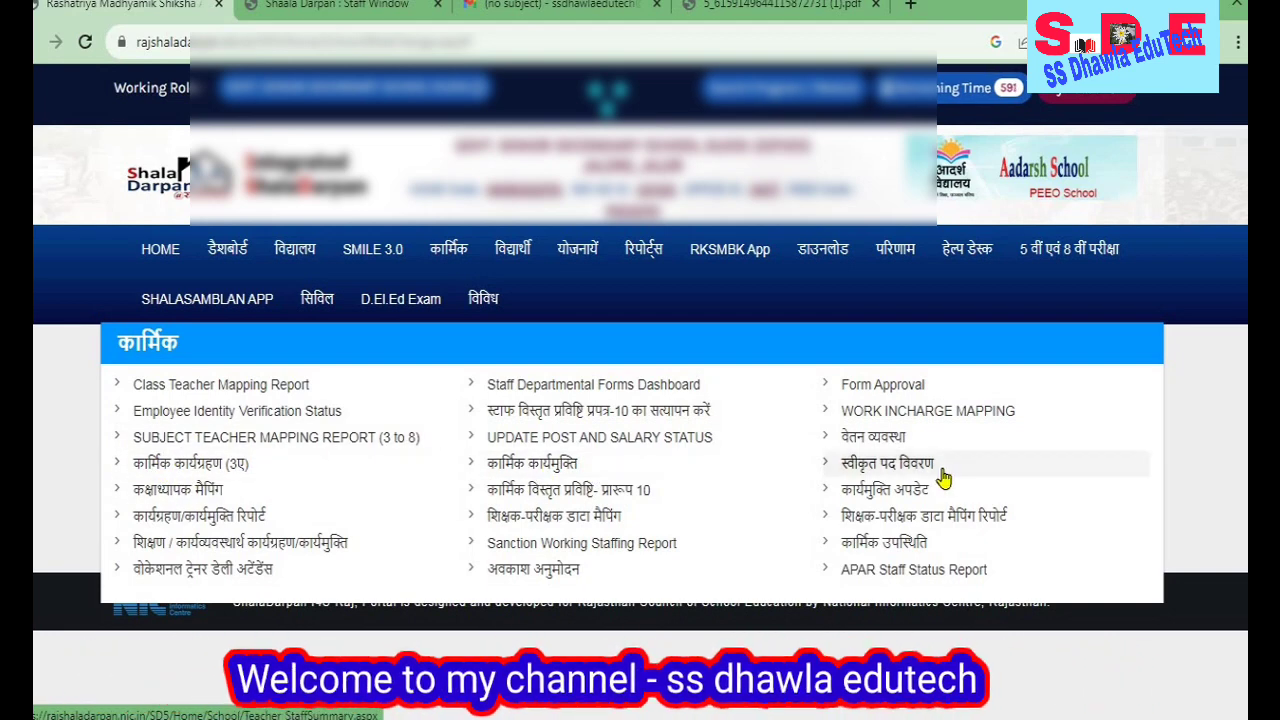
left_click(198, 474)
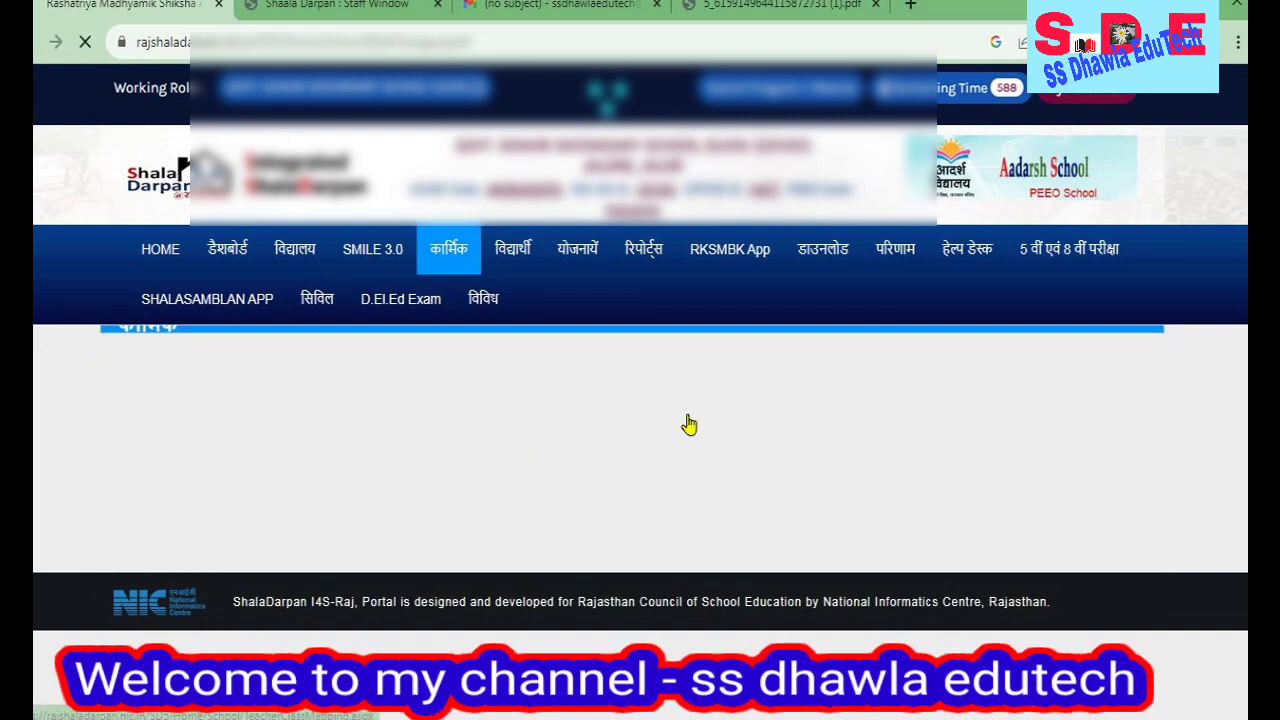
Step: Open the joining form of the Teacher Level-2 English employee listed under Join From Counseling
scroll(900, 396, "down", 3)
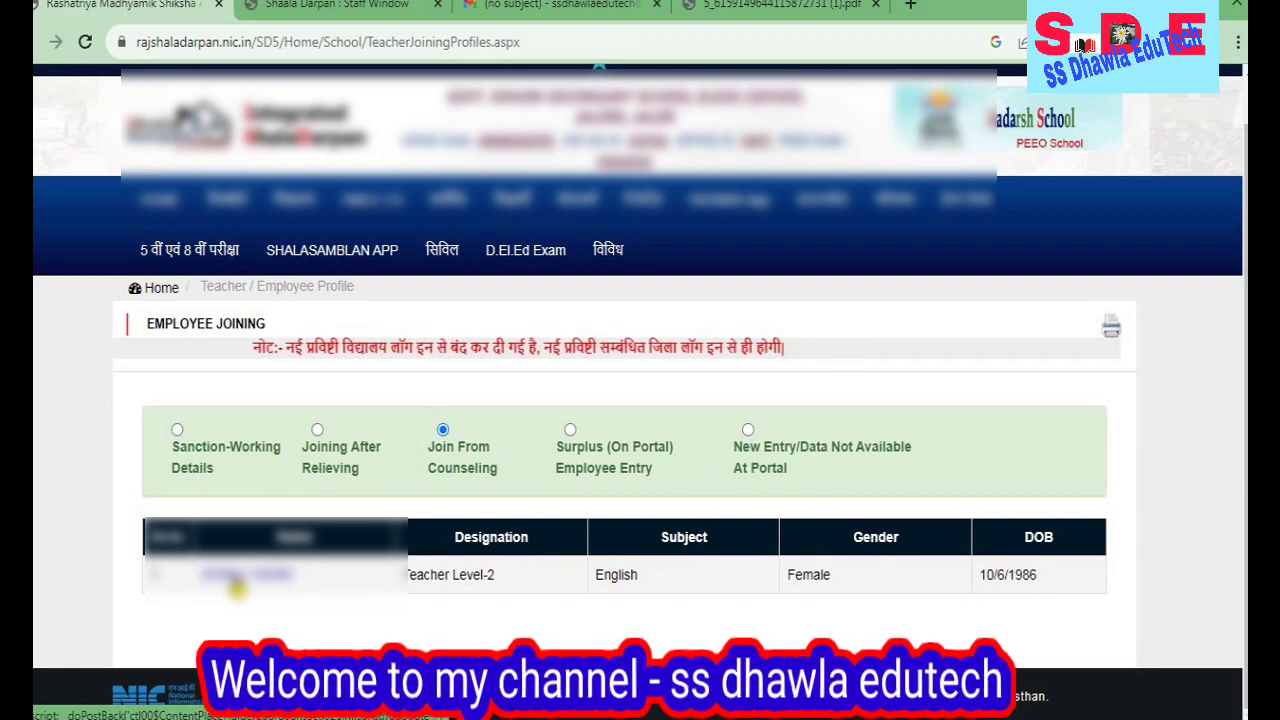
left_click(237, 586)
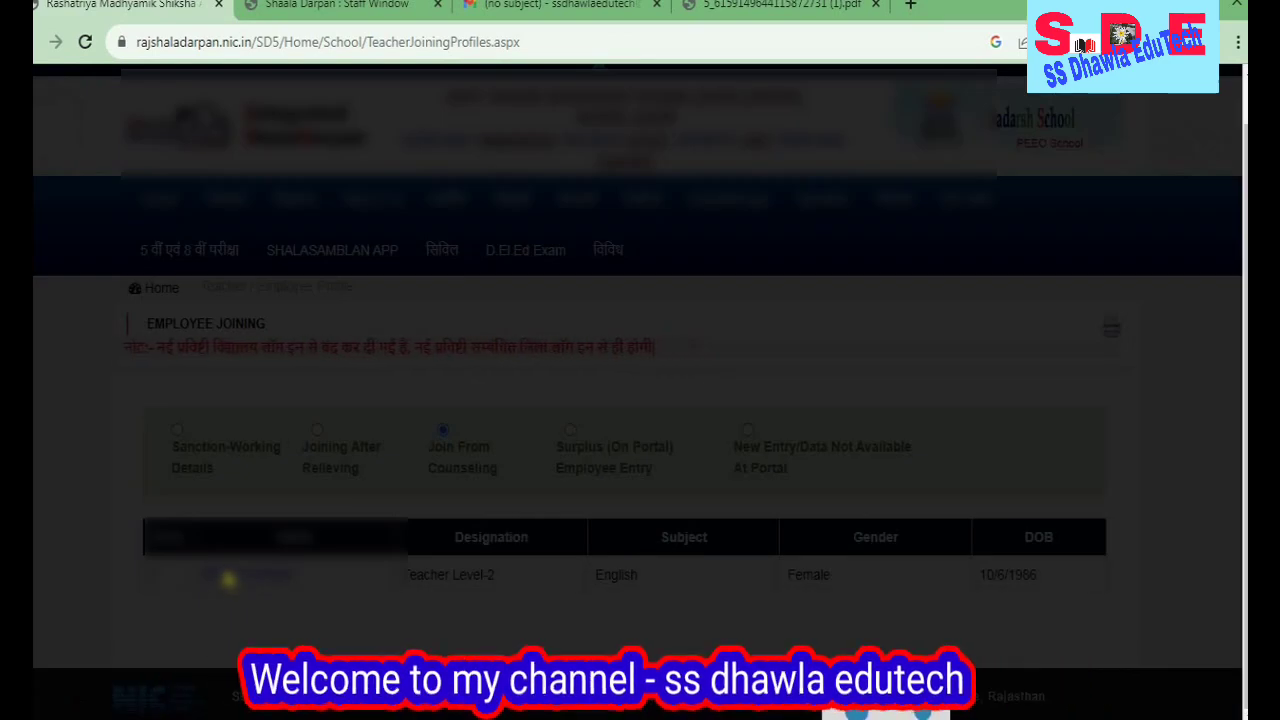
scroll(625, 412, "down", 4)
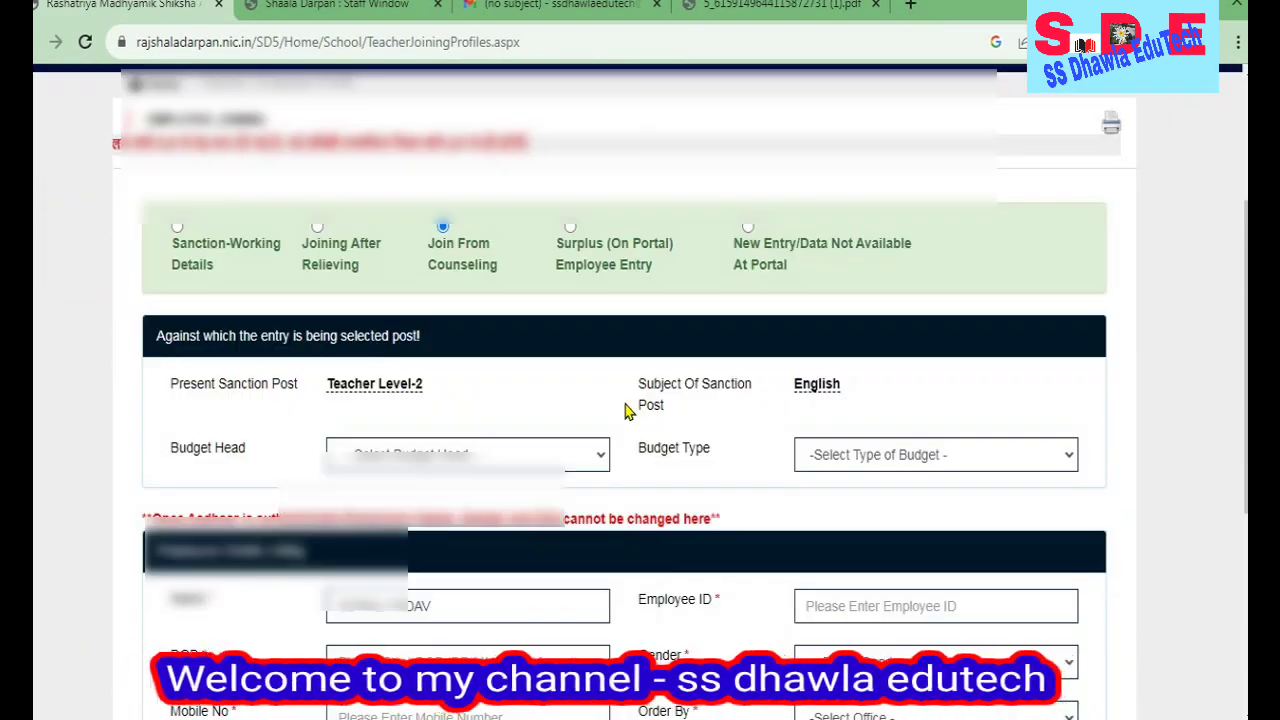
scroll(463, 277, "up", 1)
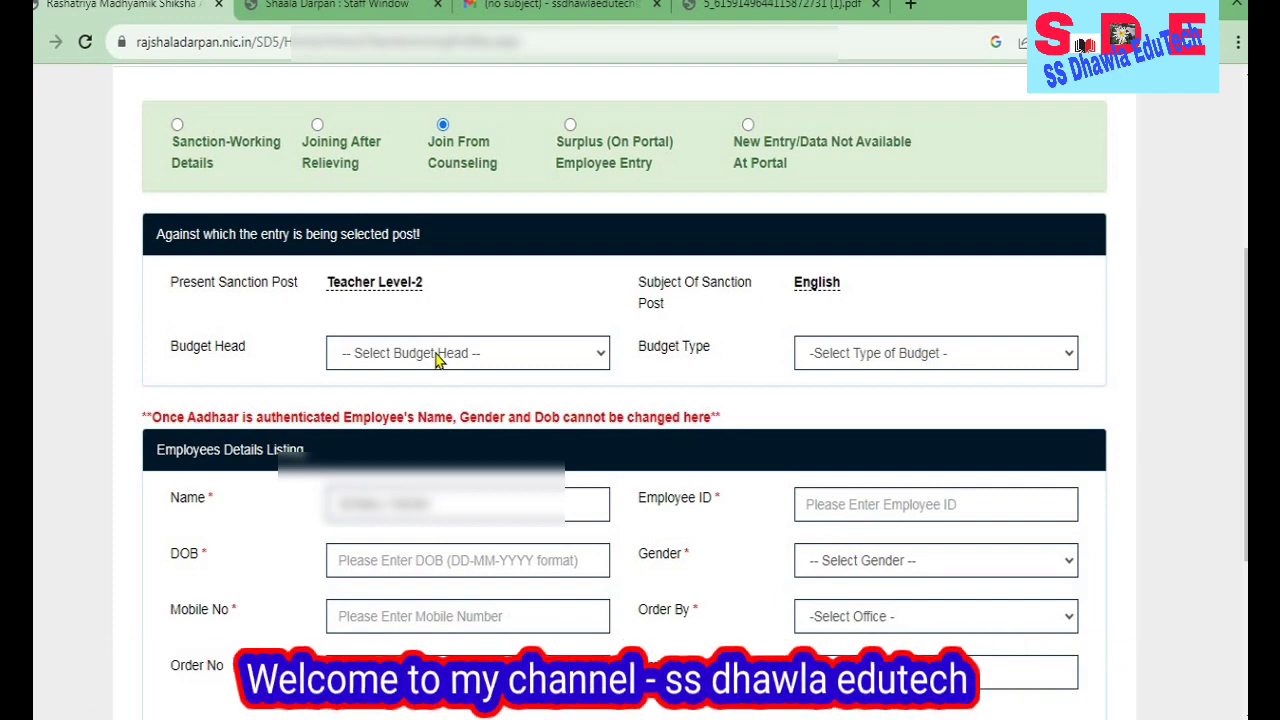
left_click(437, 361)
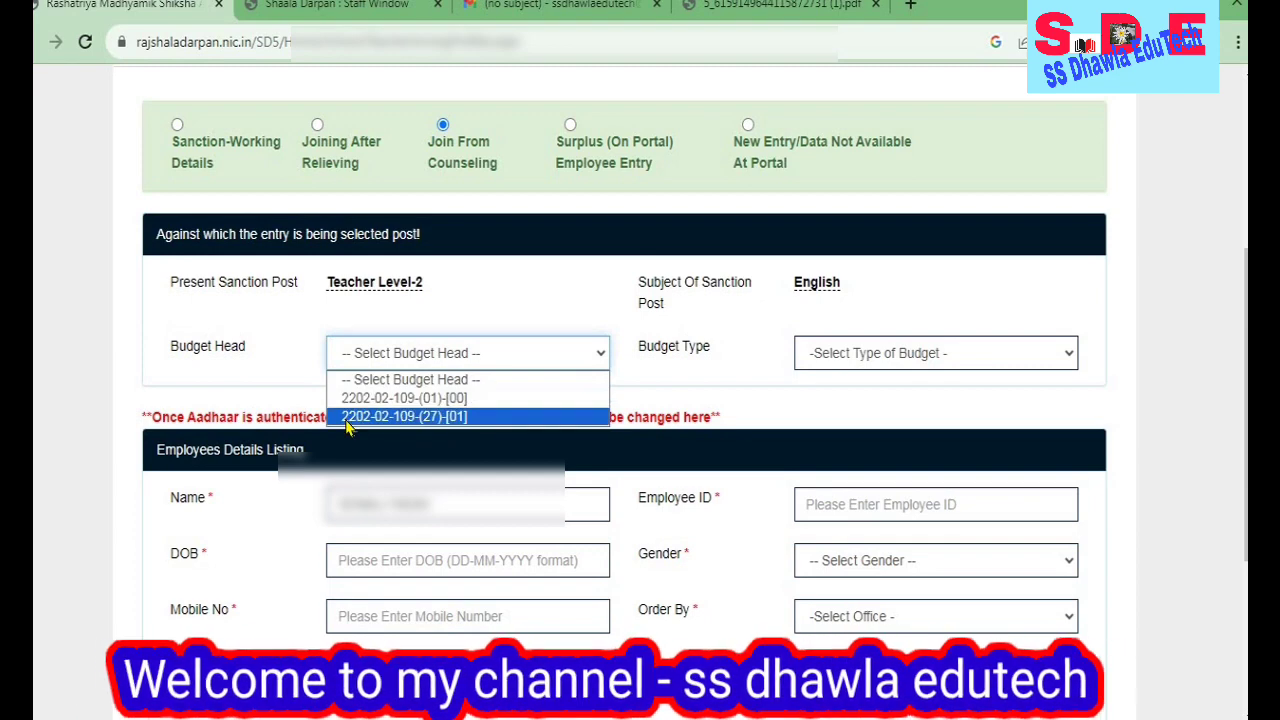
left_click(465, 417)
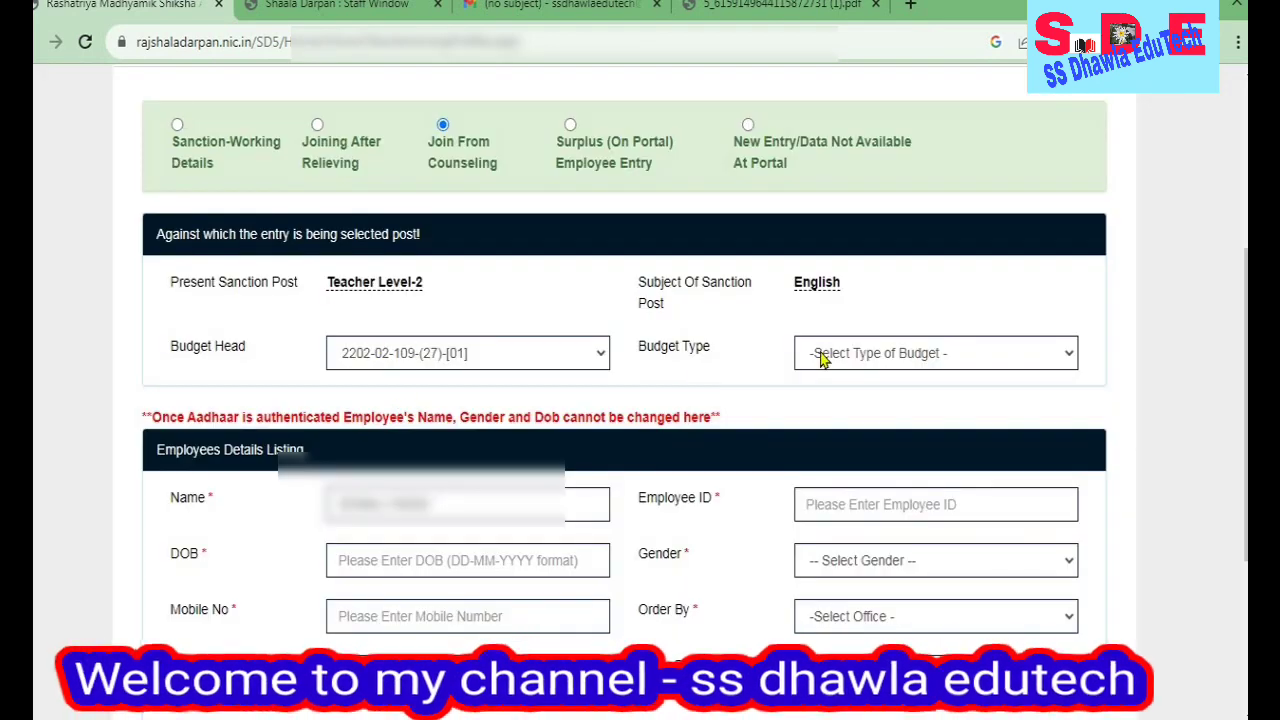
left_click(857, 361)
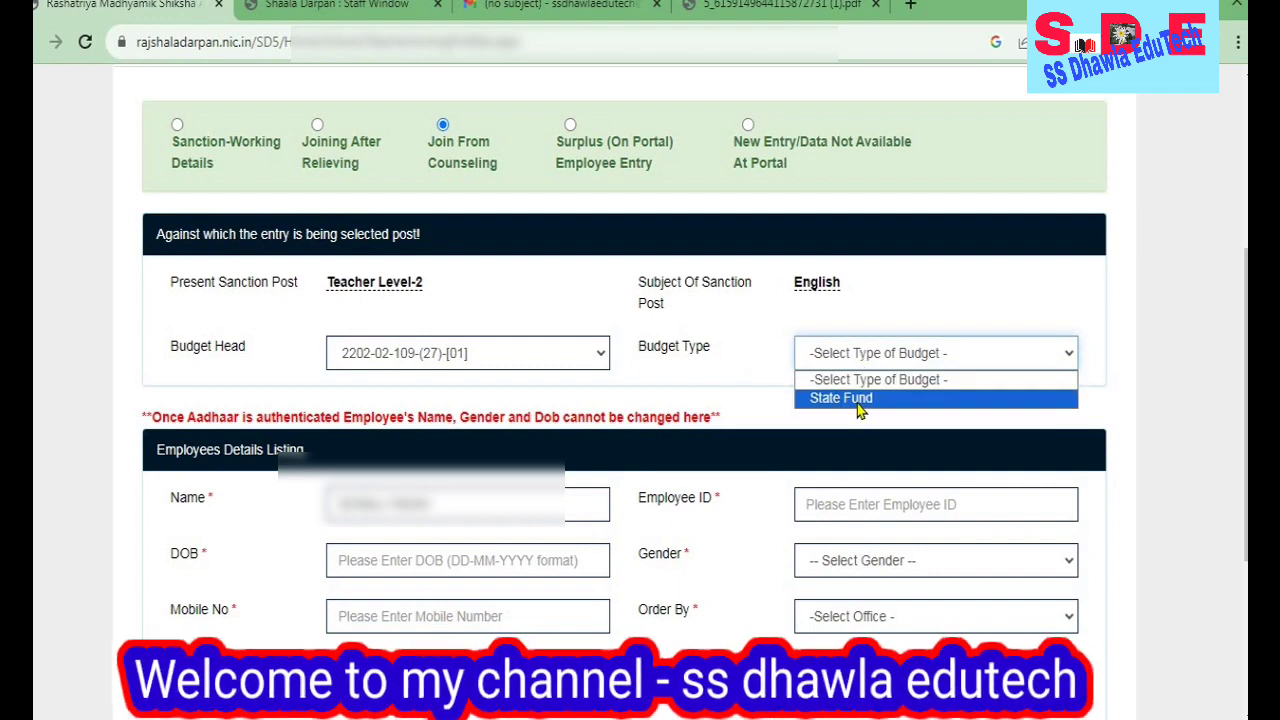
left_click(868, 404)
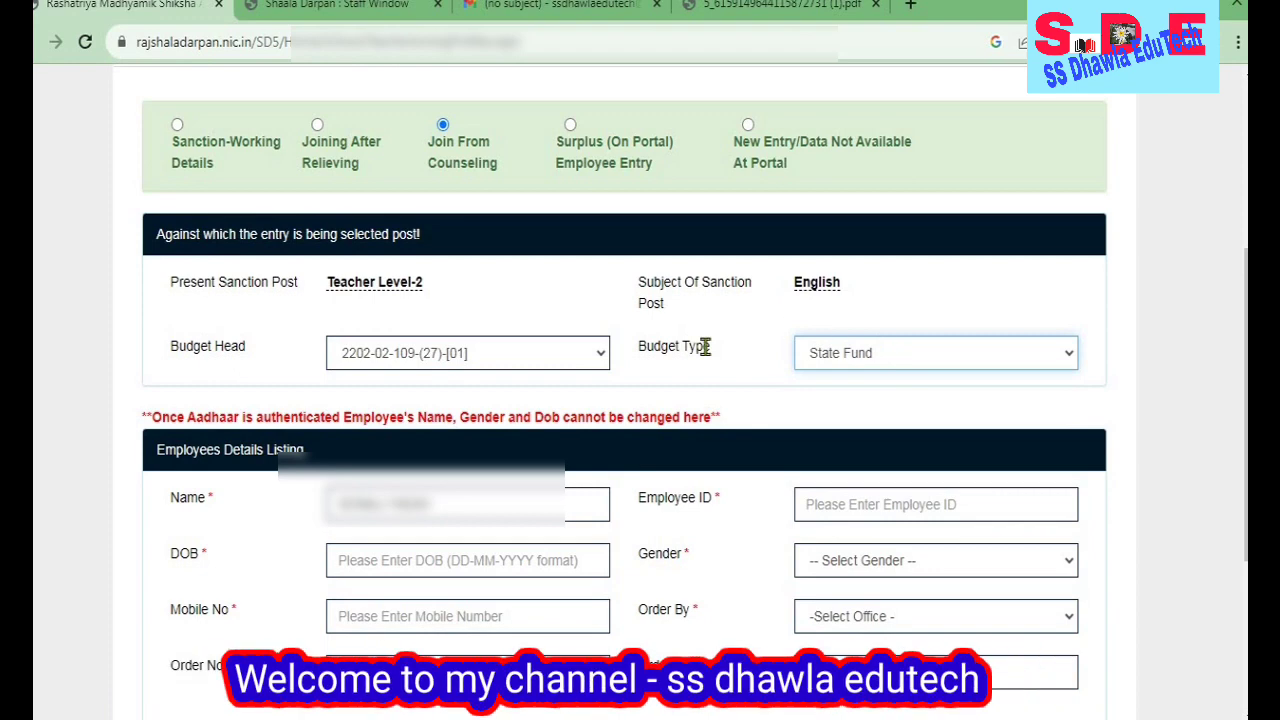
Step: Look through the gender choices, go to the mobile number field, and set Order By to विकास अधिकारी
scroll(694, 352, "down", 2)
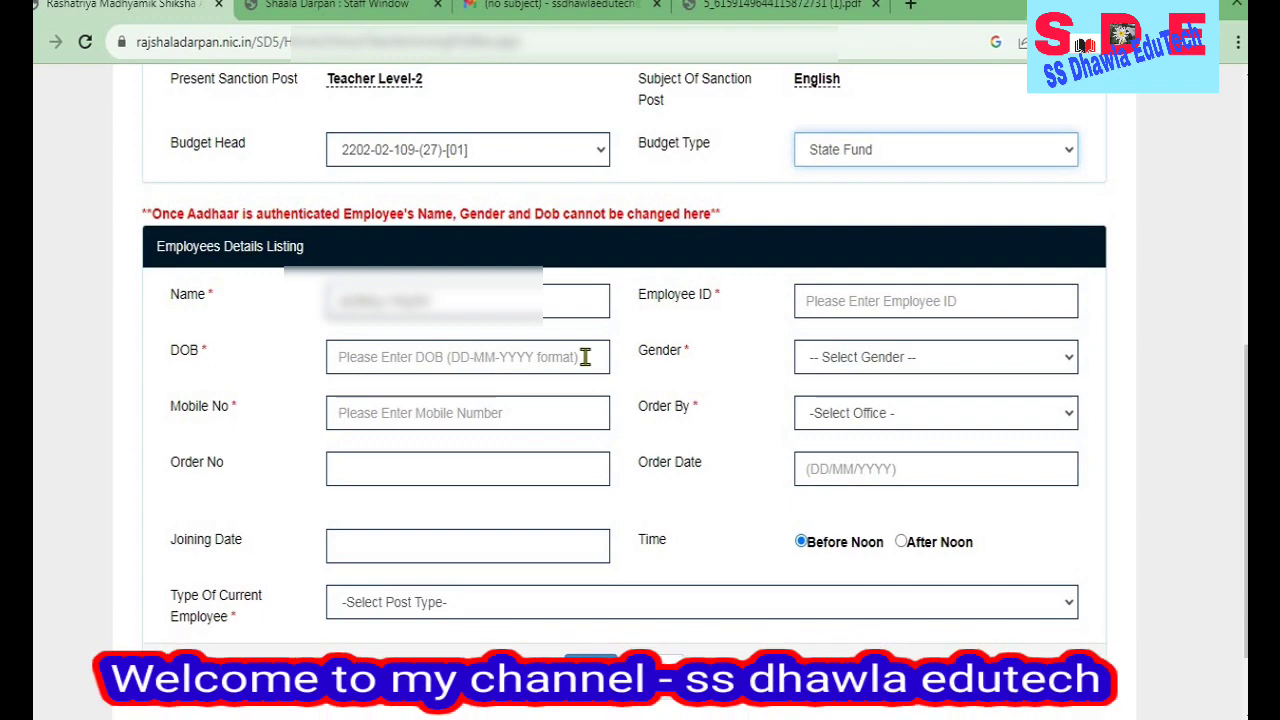
left_click(866, 366)
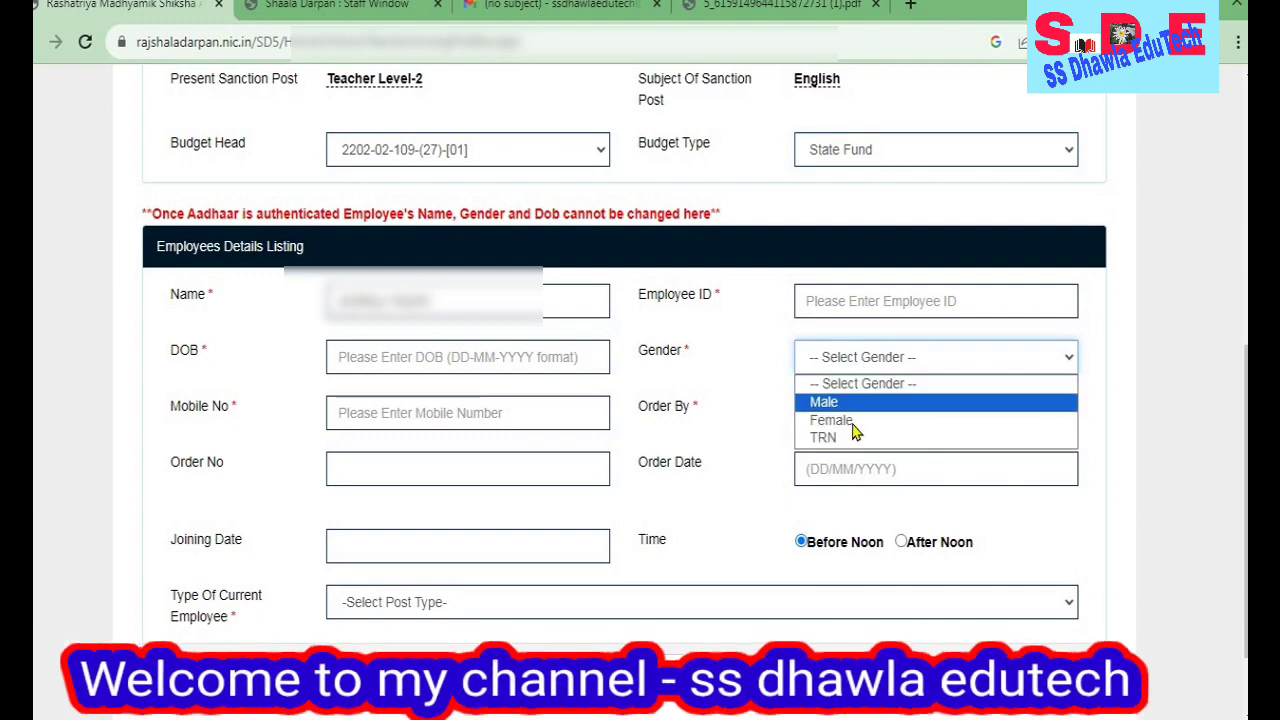
left_click(380, 414)
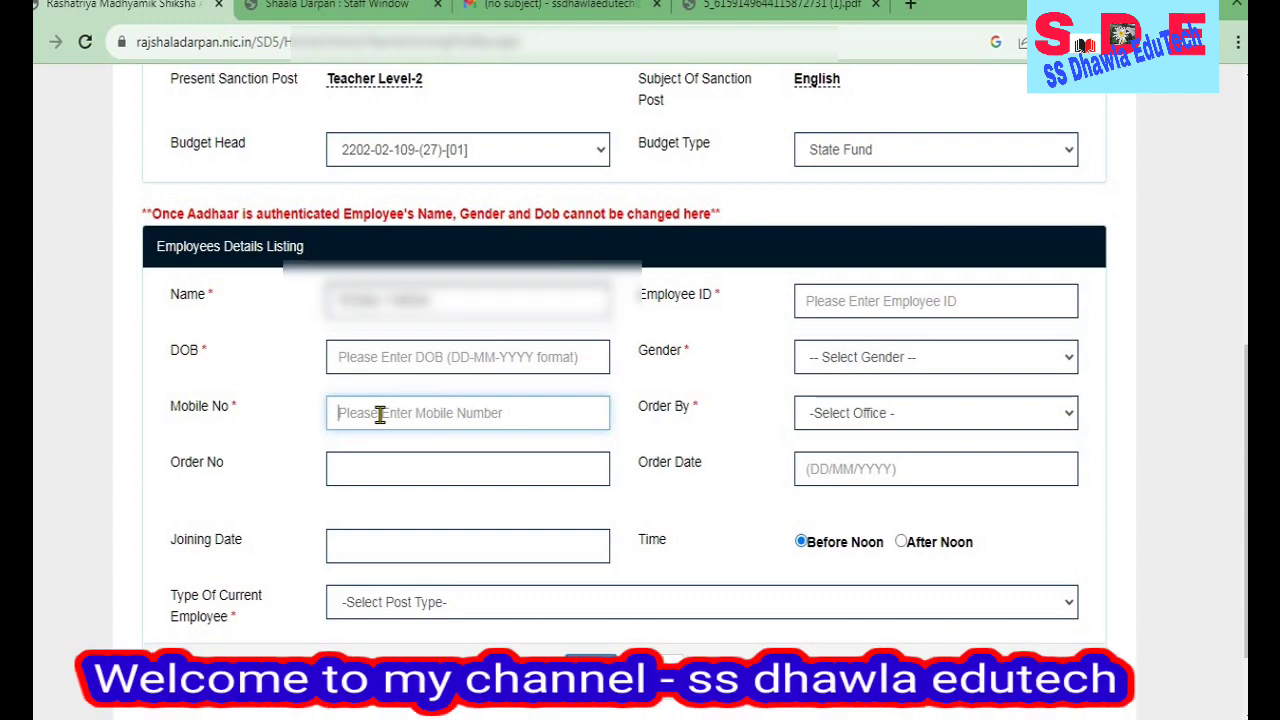
left_click(876, 424)
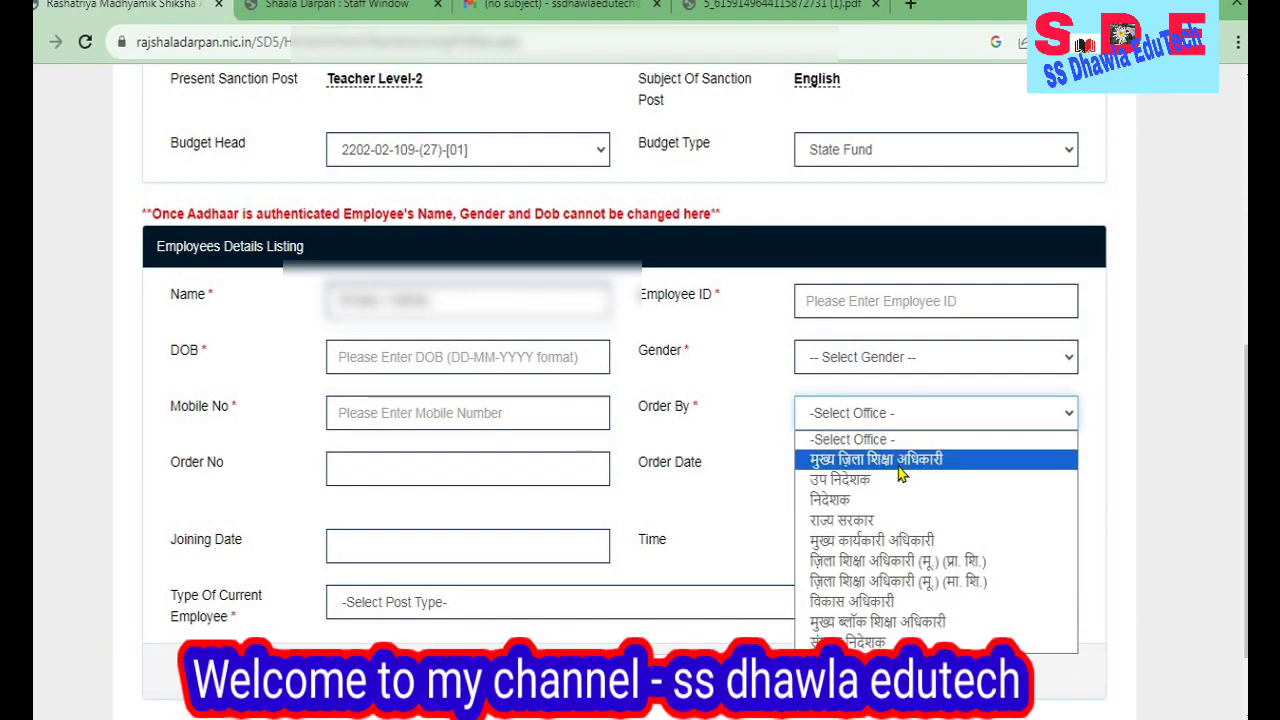
left_click(856, 610)
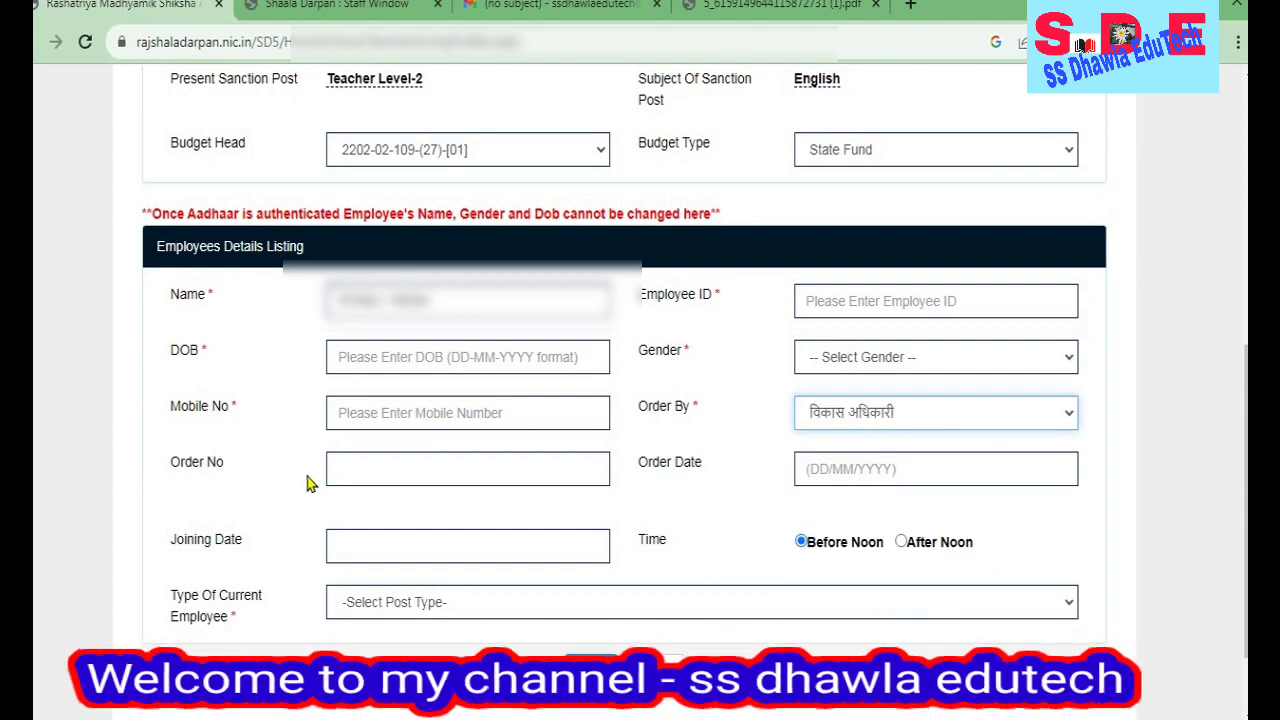
Step: Open the Joining Date calendar and the choices for Type Of Current Employee
left_click(407, 458)
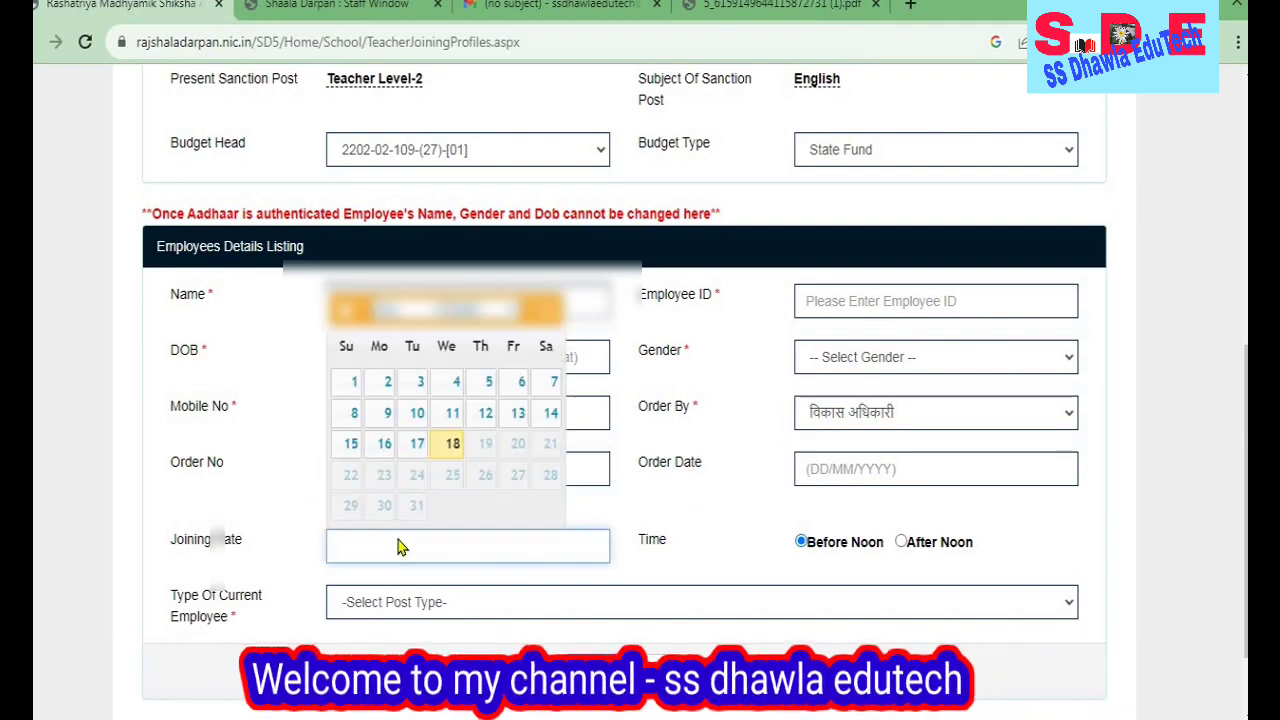
scroll(400, 548, "down", 1)
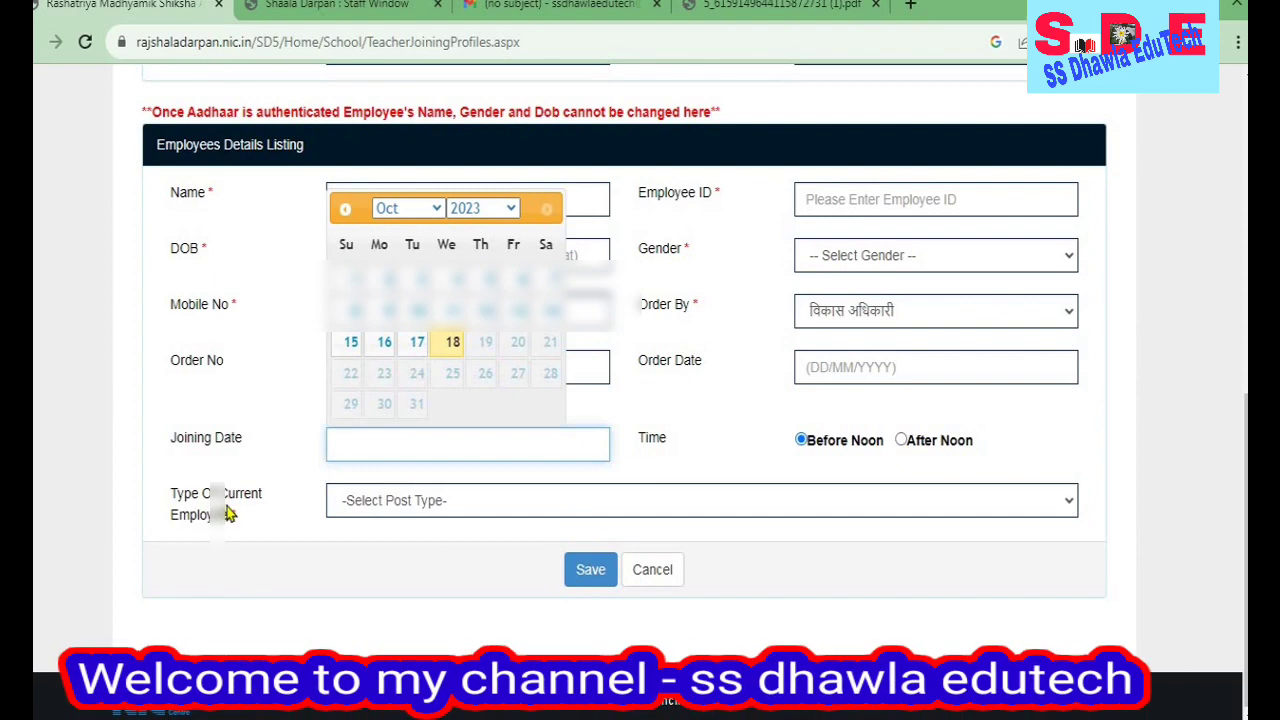
left_click(364, 507)
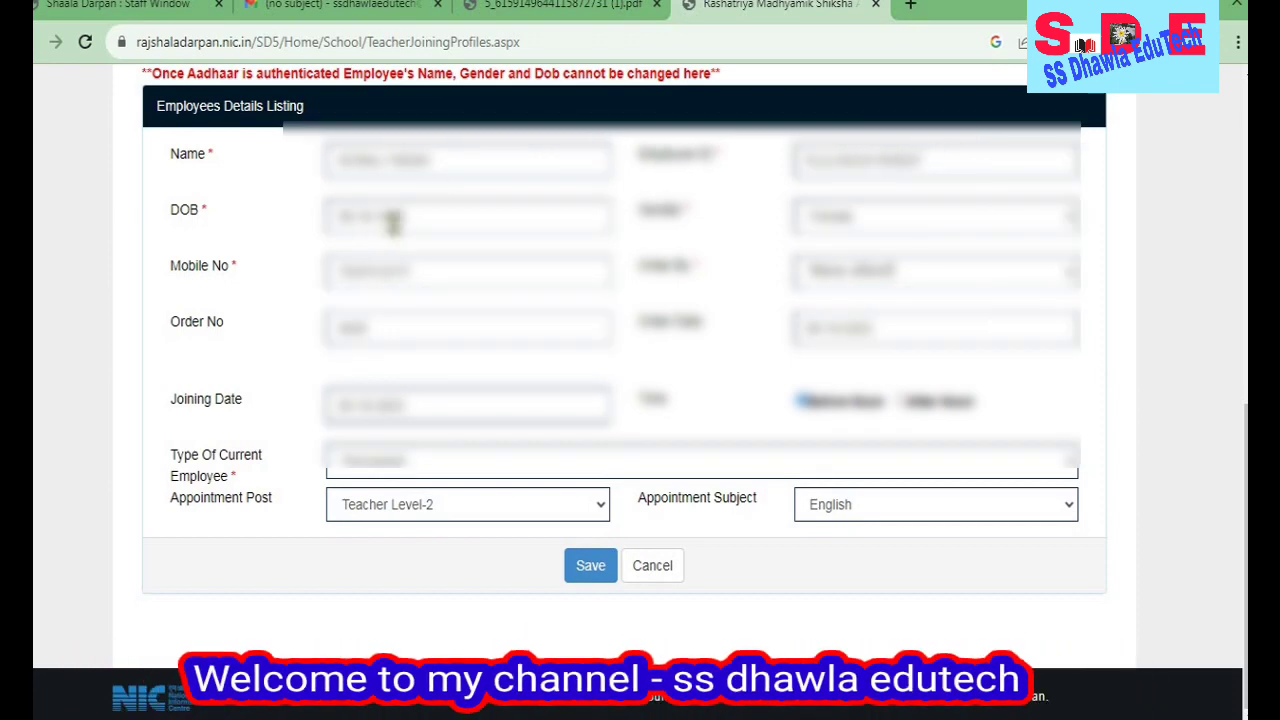
Step: Select the employee's gender and look at the Joining Date calendar
left_click(860, 230)
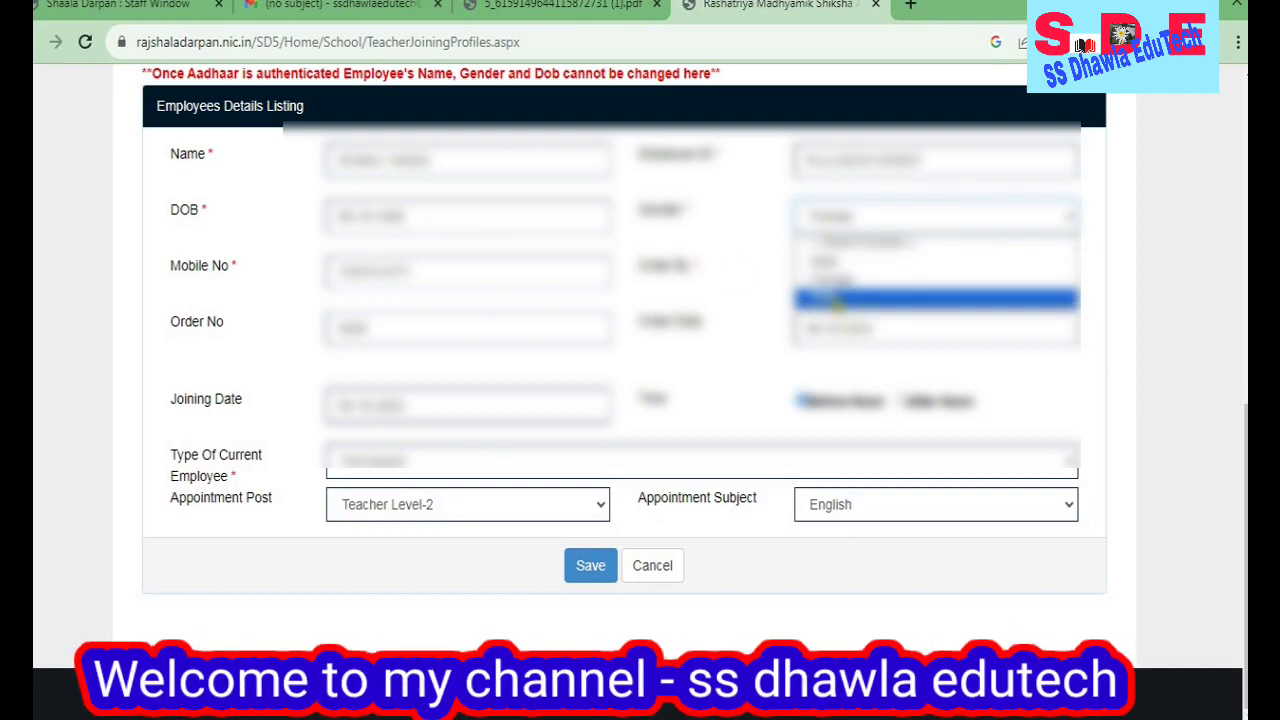
left_click(835, 282)
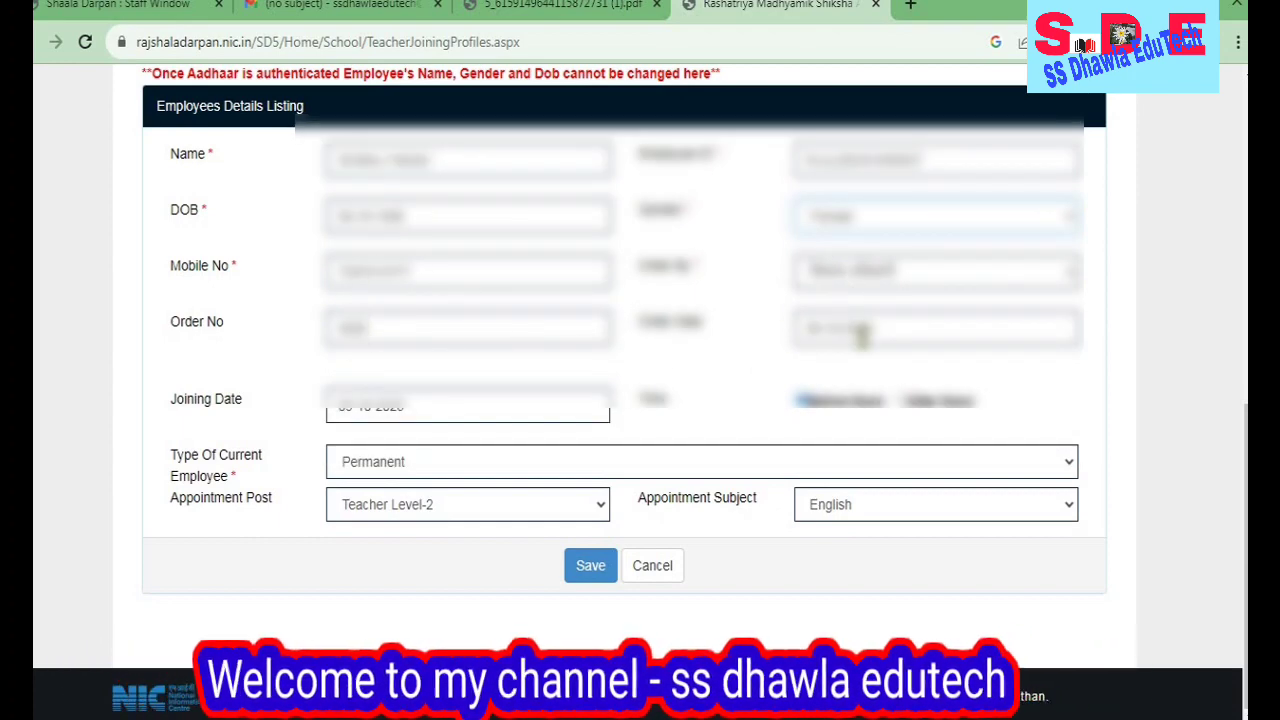
left_click(397, 407)
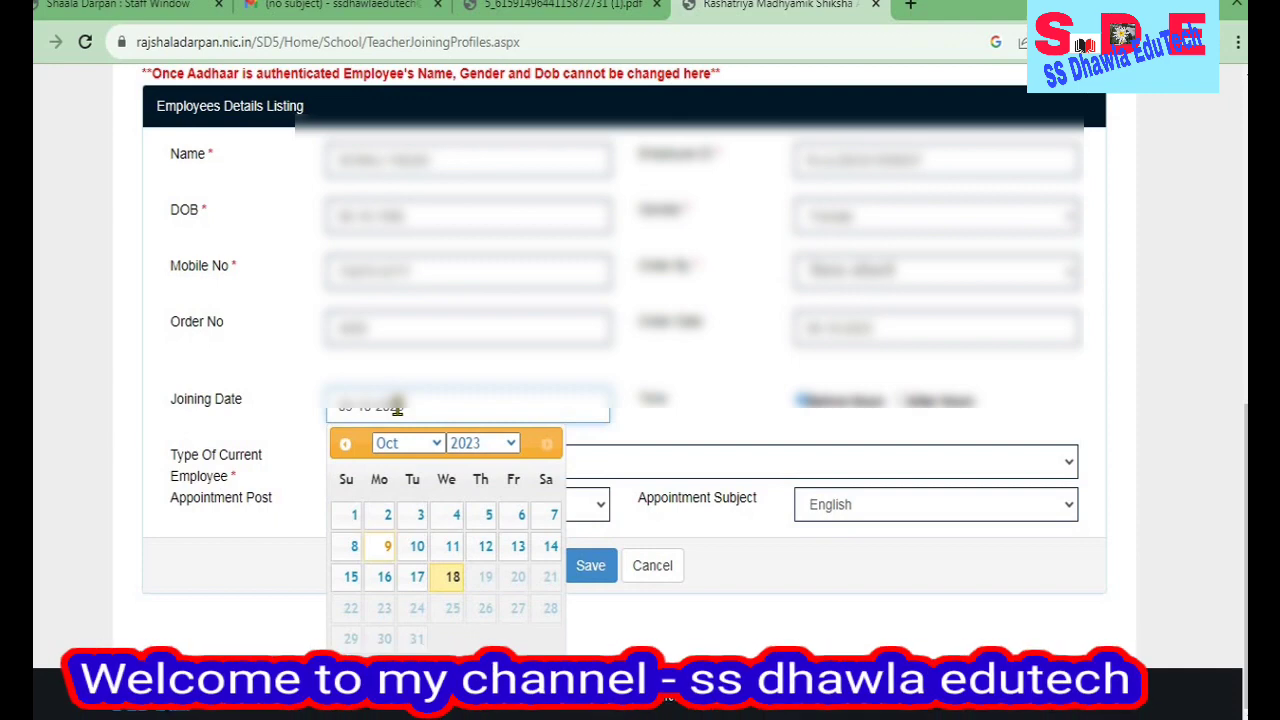
left_click(780, 428)
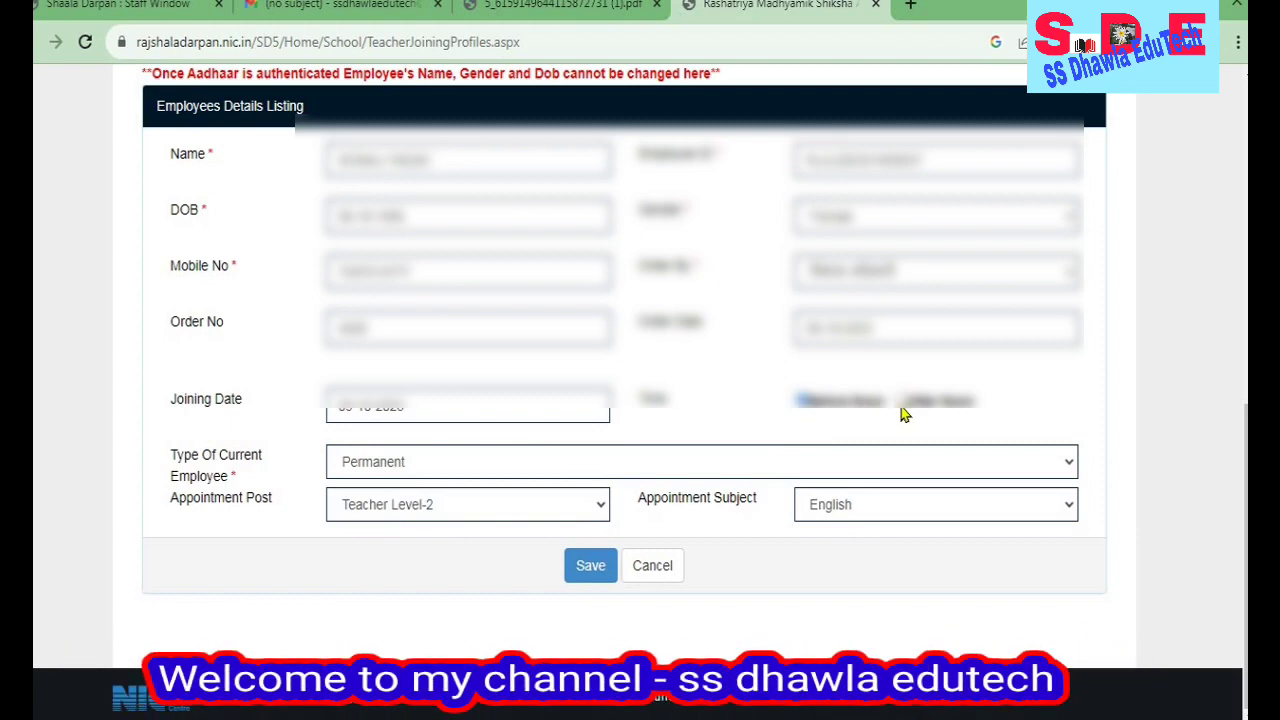
Step: Set Type Of Current Employee to Permanent and look through the Appointment Post and employee type choices
left_click(376, 474)
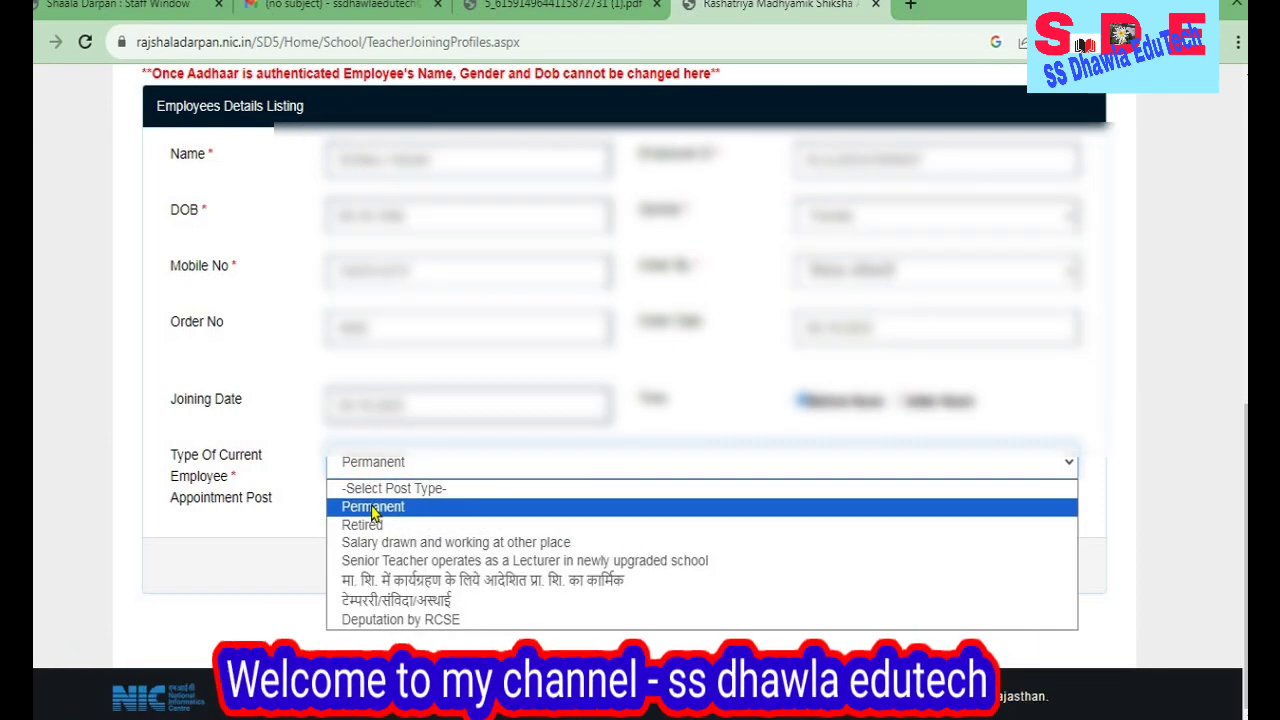
left_click(373, 508)
left_click(380, 506)
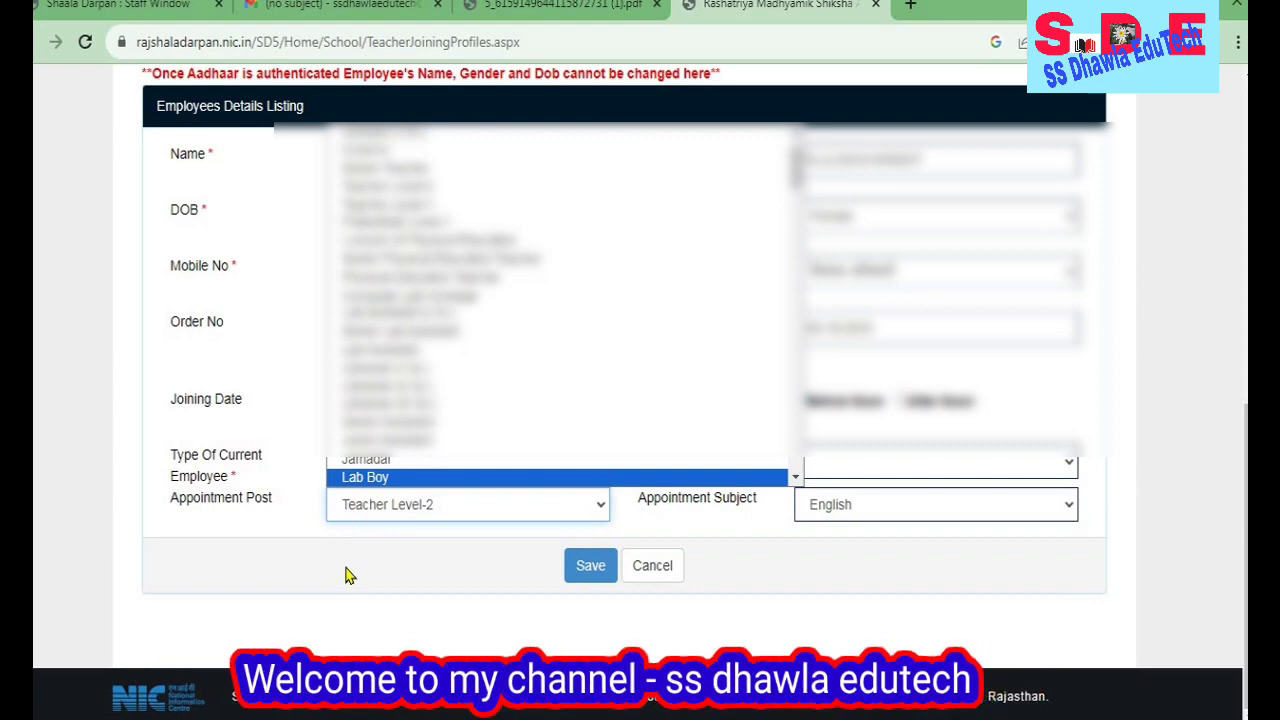
left_click(349, 574)
left_click(418, 468)
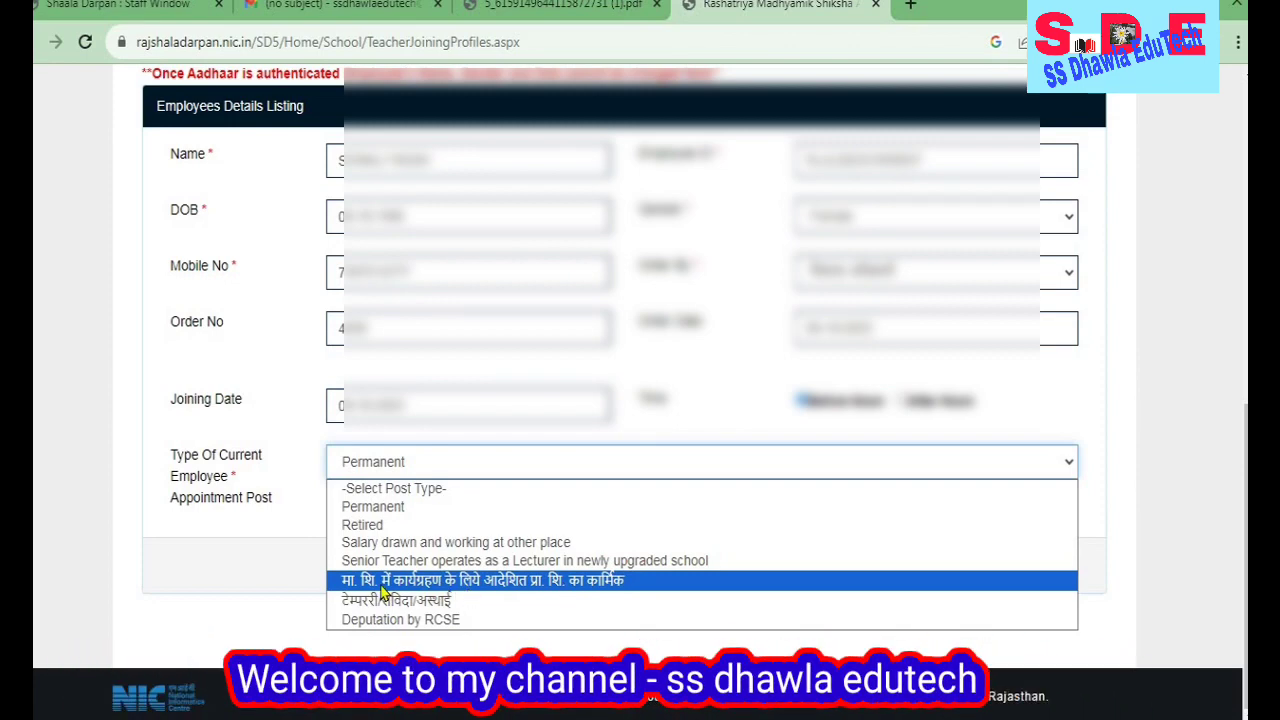
left_click(411, 553)
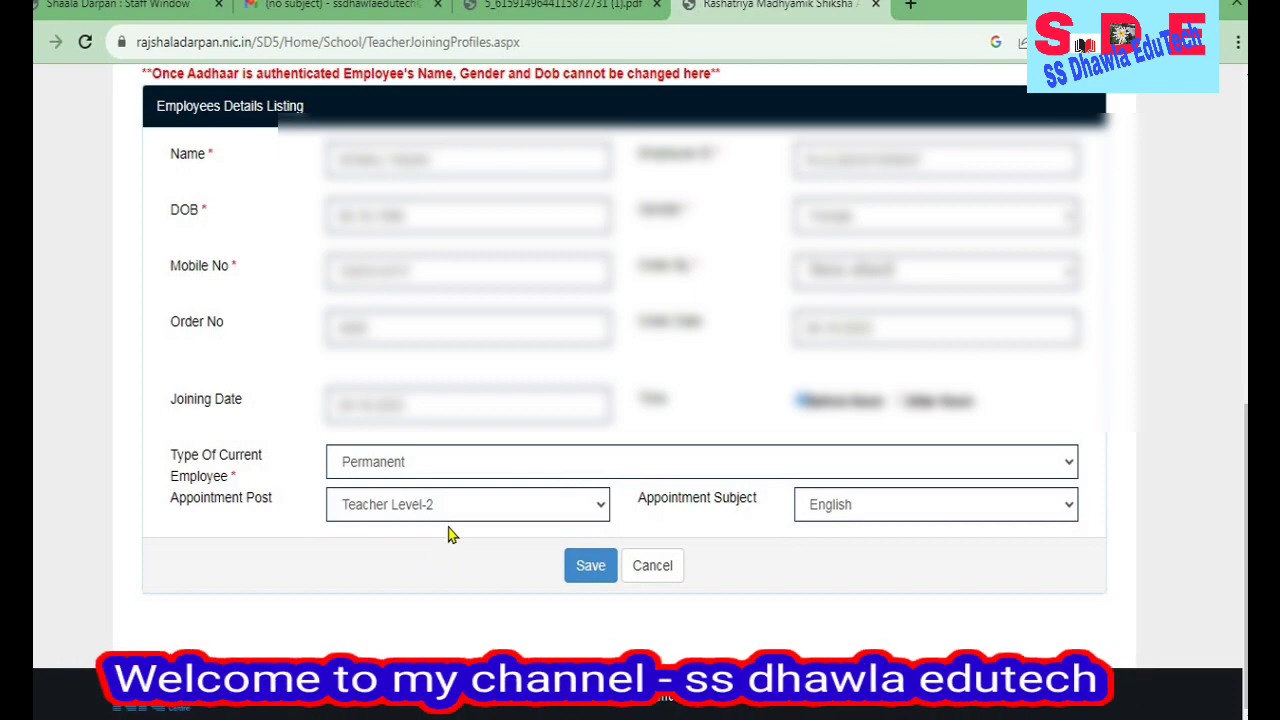
Step: Check the sanctioned post and subject details, and set the Appointment Post to Teacher Level-2
scroll(470, 540, "up", 4)
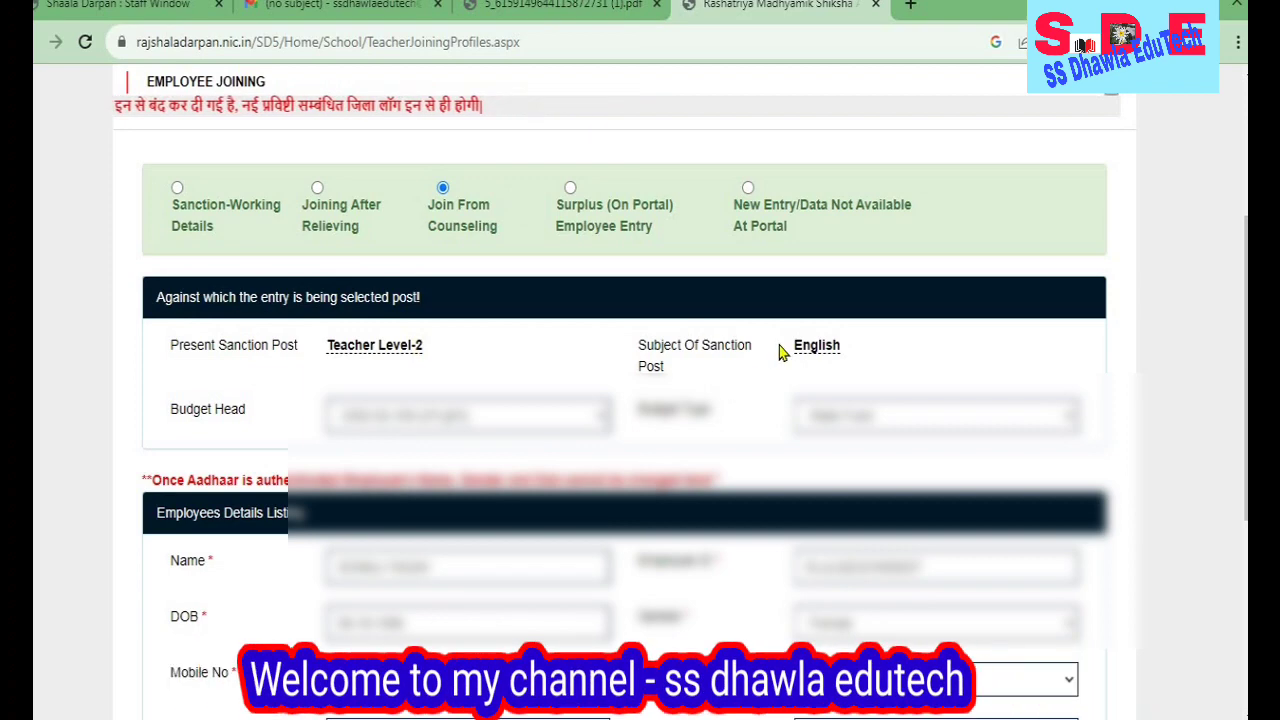
scroll(750, 362, "down", 2)
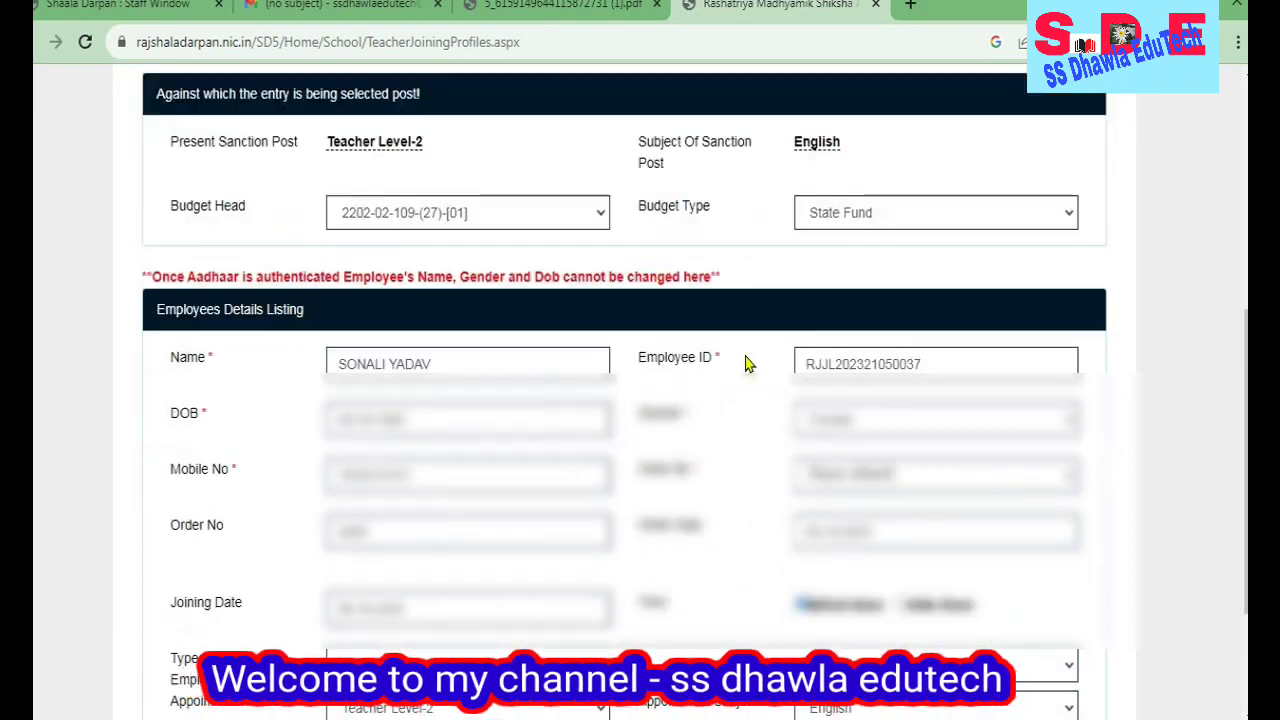
scroll(750, 362, "down", 2)
left_click(405, 508)
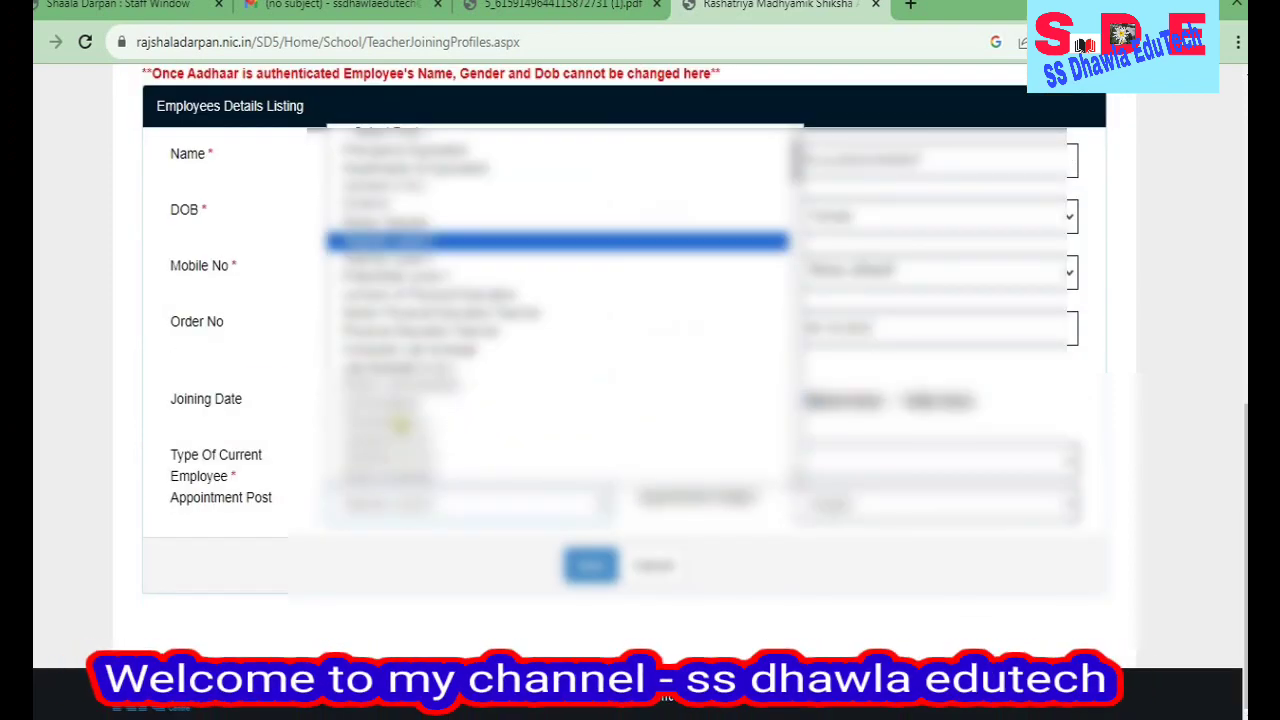
left_click(400, 242)
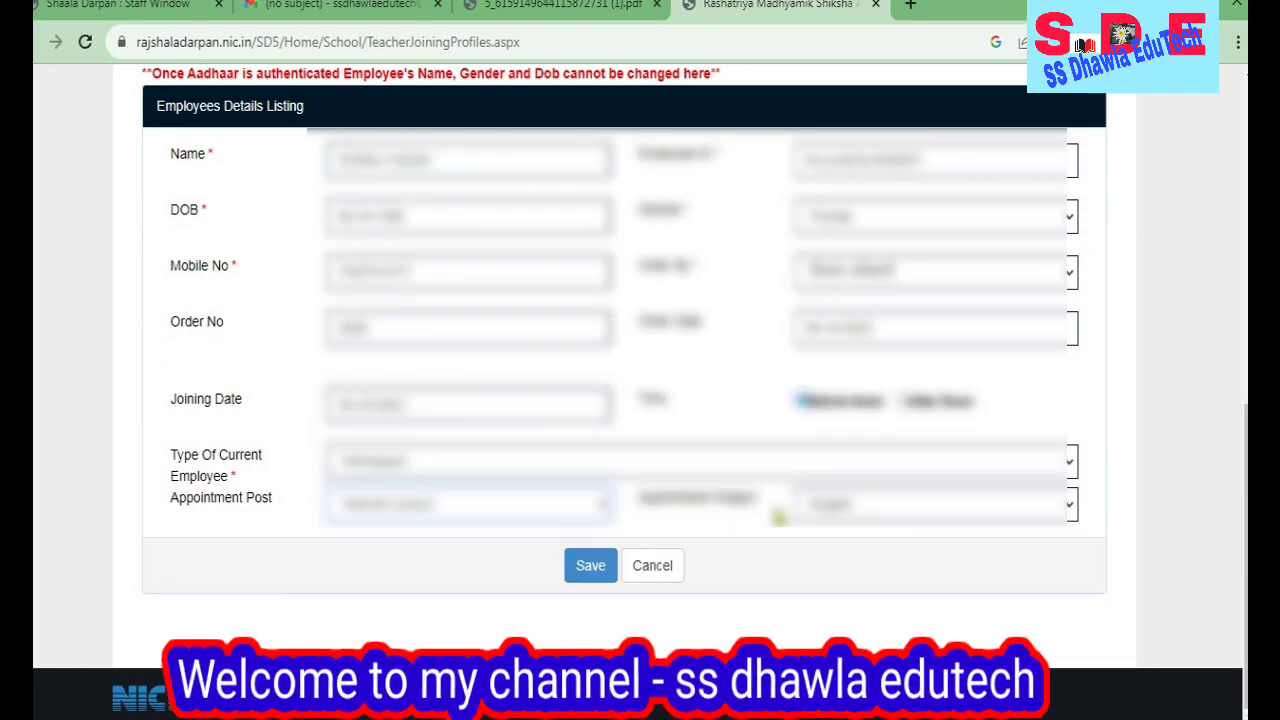
Step: Look through the Appointment Subject choices and save the employee's joining entry
left_click(843, 512)
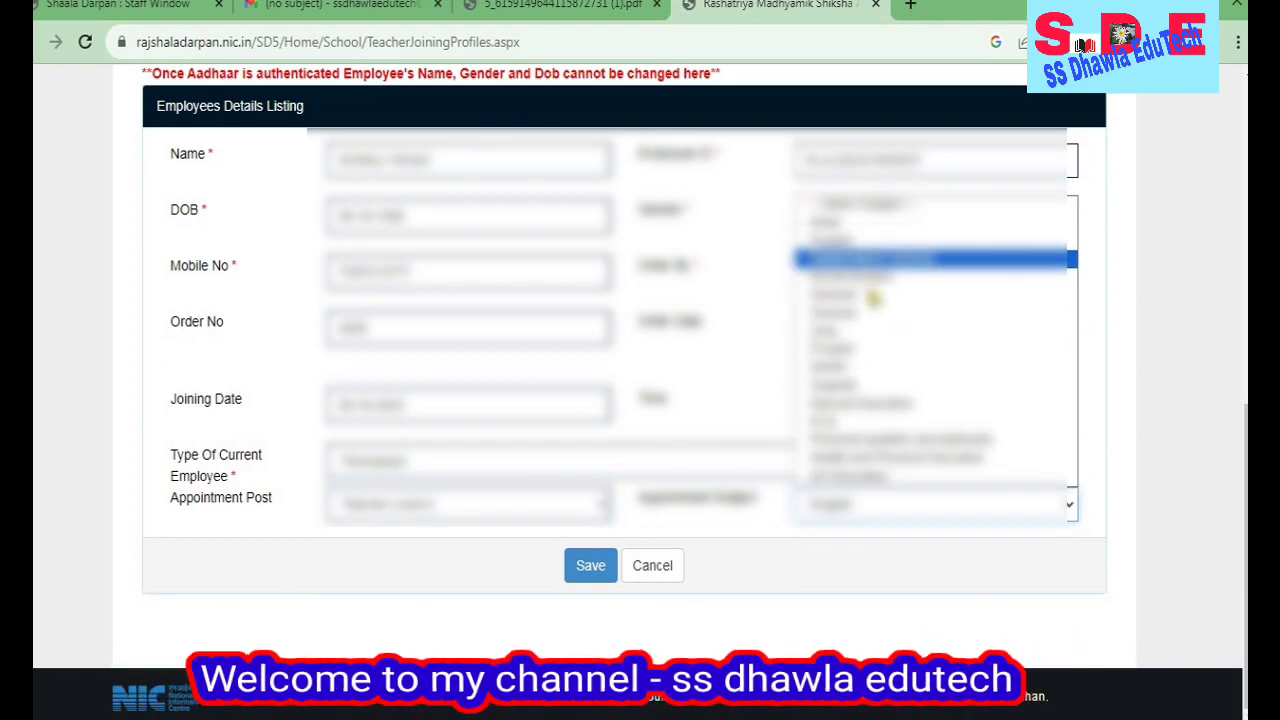
left_click(836, 596)
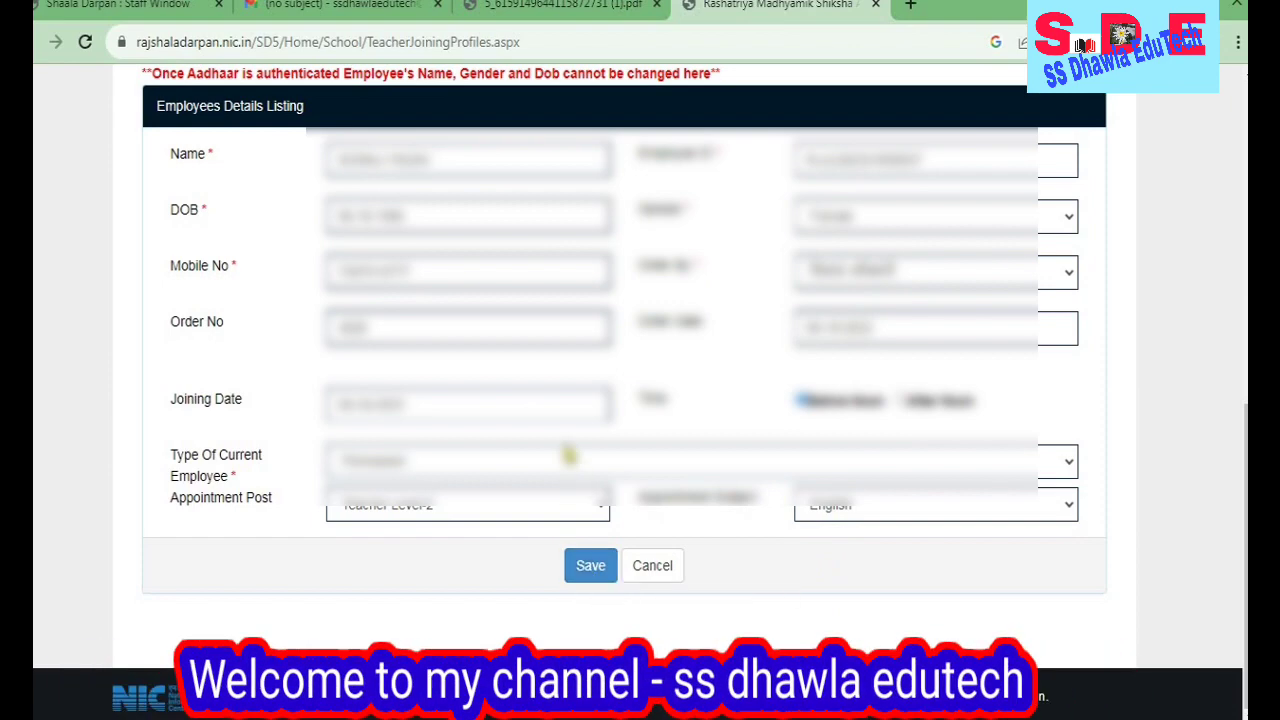
scroll(568, 455, "up", 1)
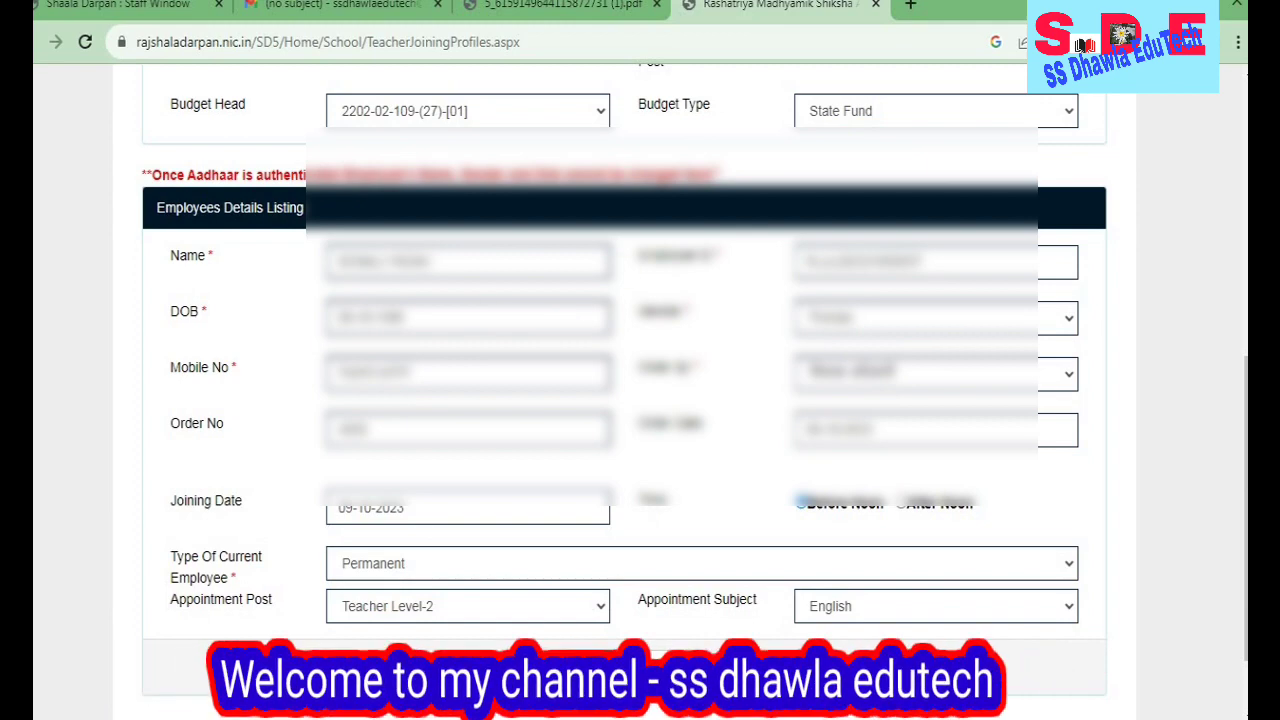
left_click(591, 664)
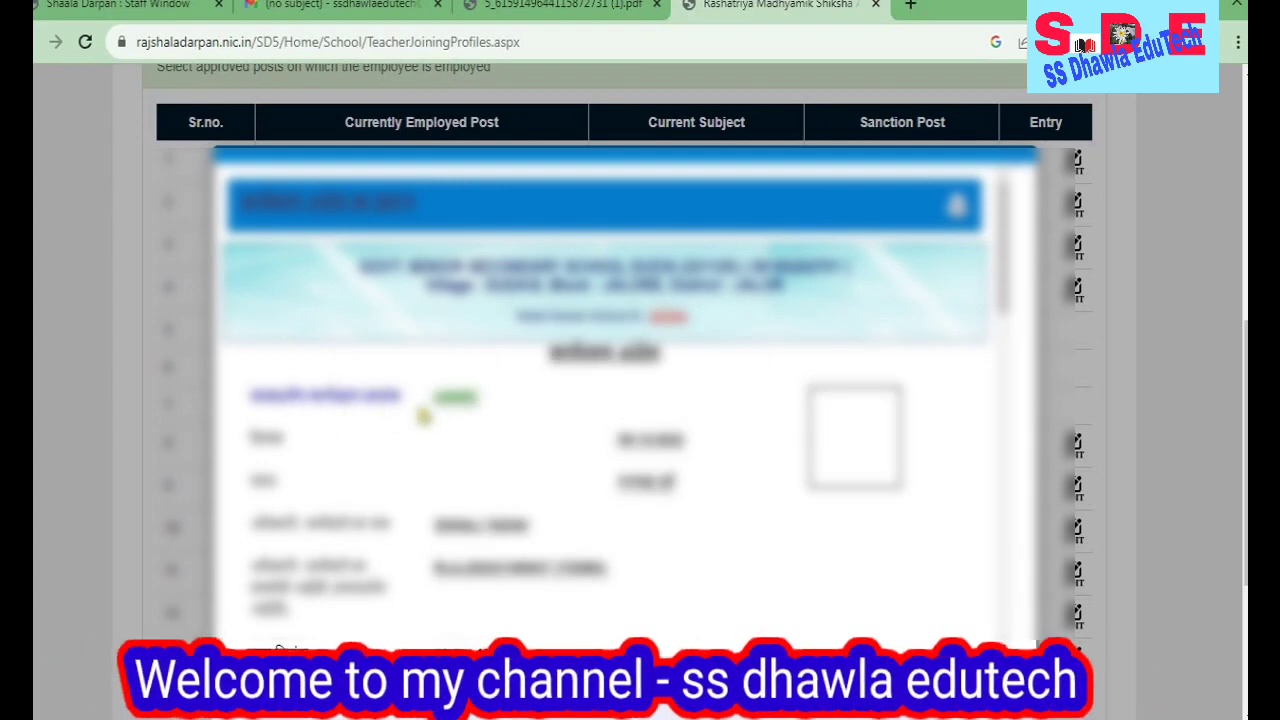
Step: Examine the generated joining order's employee, school, post and order details down to the copy list and closing note
scroll(478, 413, "down", 1)
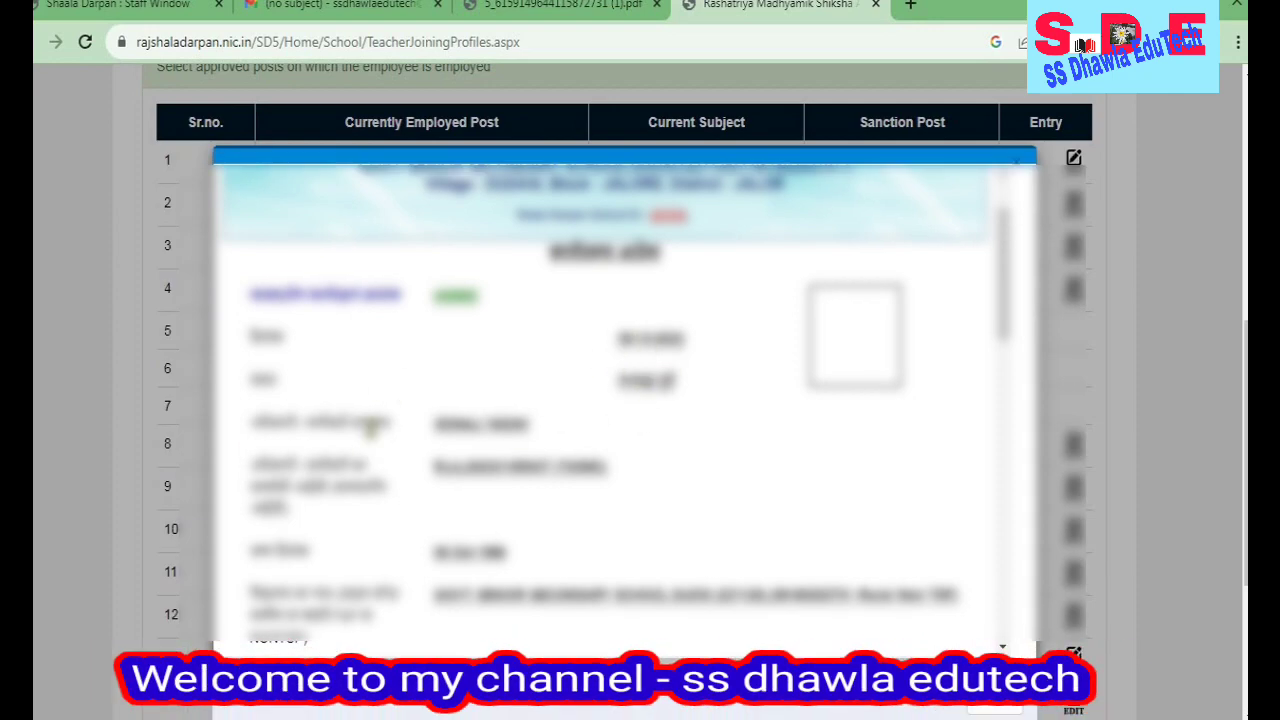
scroll(432, 428, "down", 1)
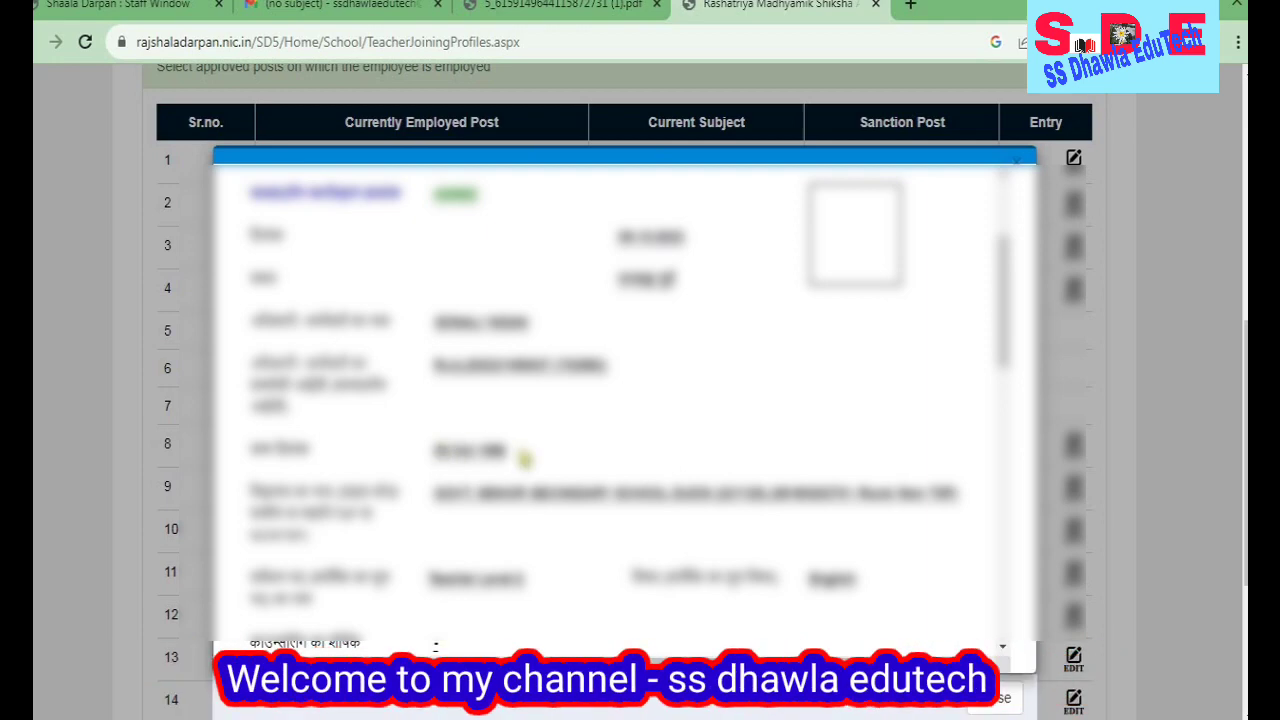
scroll(524, 457, "down", 1)
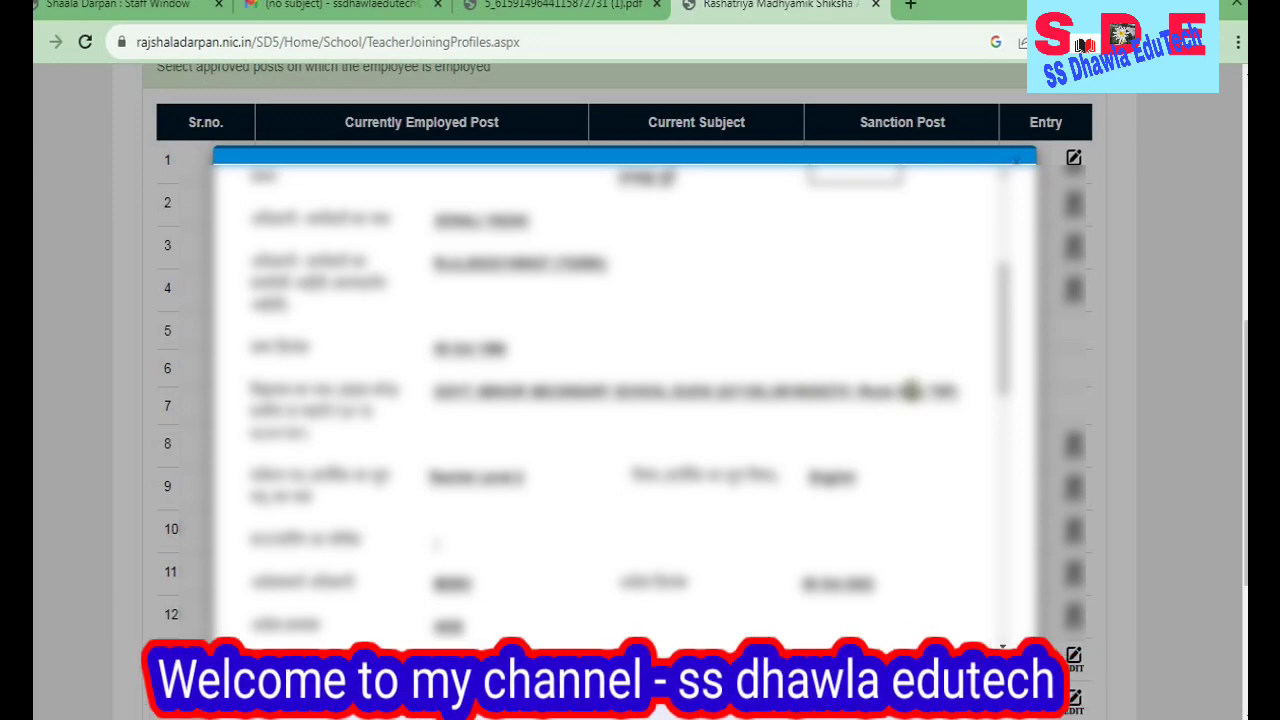
scroll(575, 493, "down", 1)
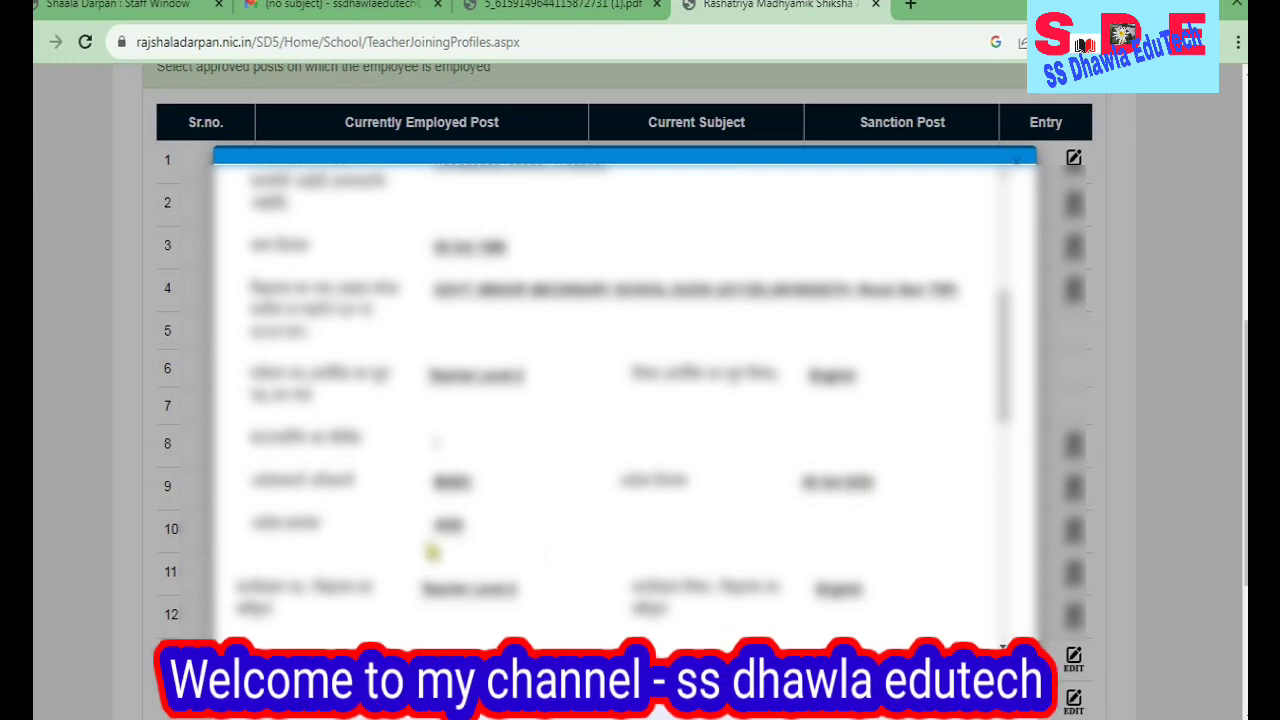
scroll(510, 550, "down", 1)
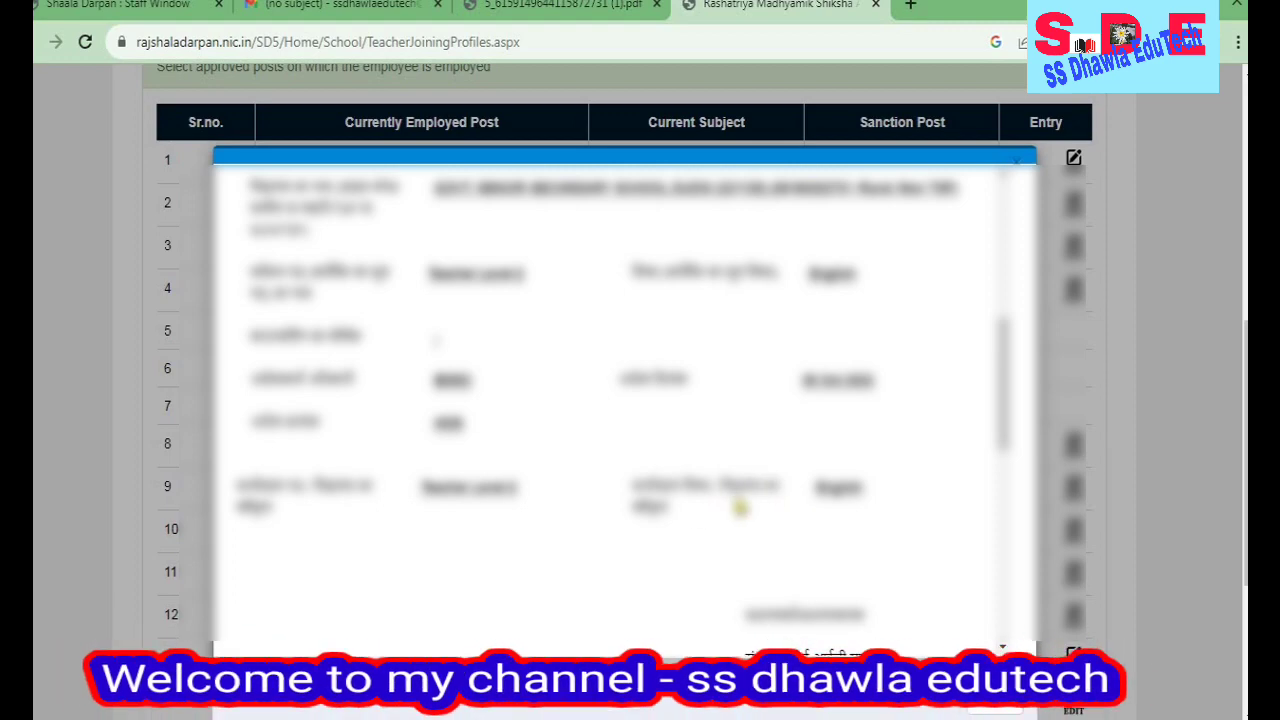
scroll(820, 470, "down", 1)
scroll(846, 420, "down", 1)
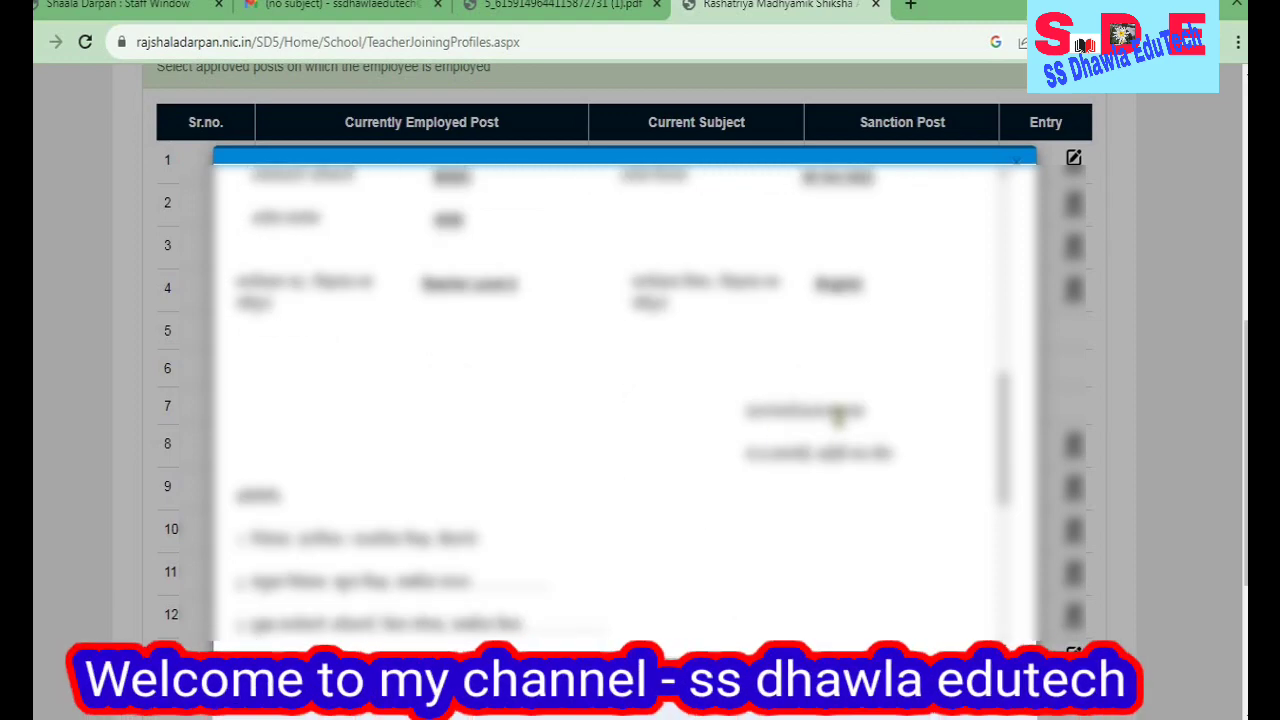
scroll(825, 440, "down", 1)
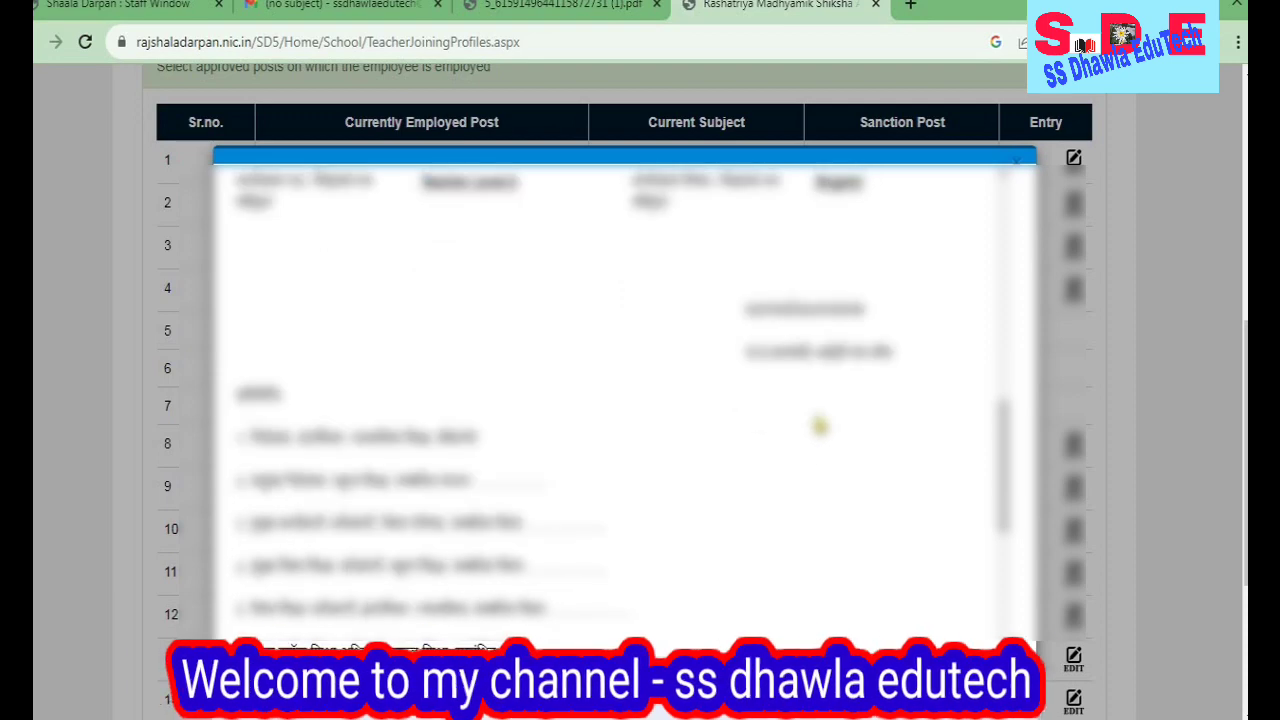
scroll(343, 375, "down", 1)
scroll(434, 511, "down", 2)
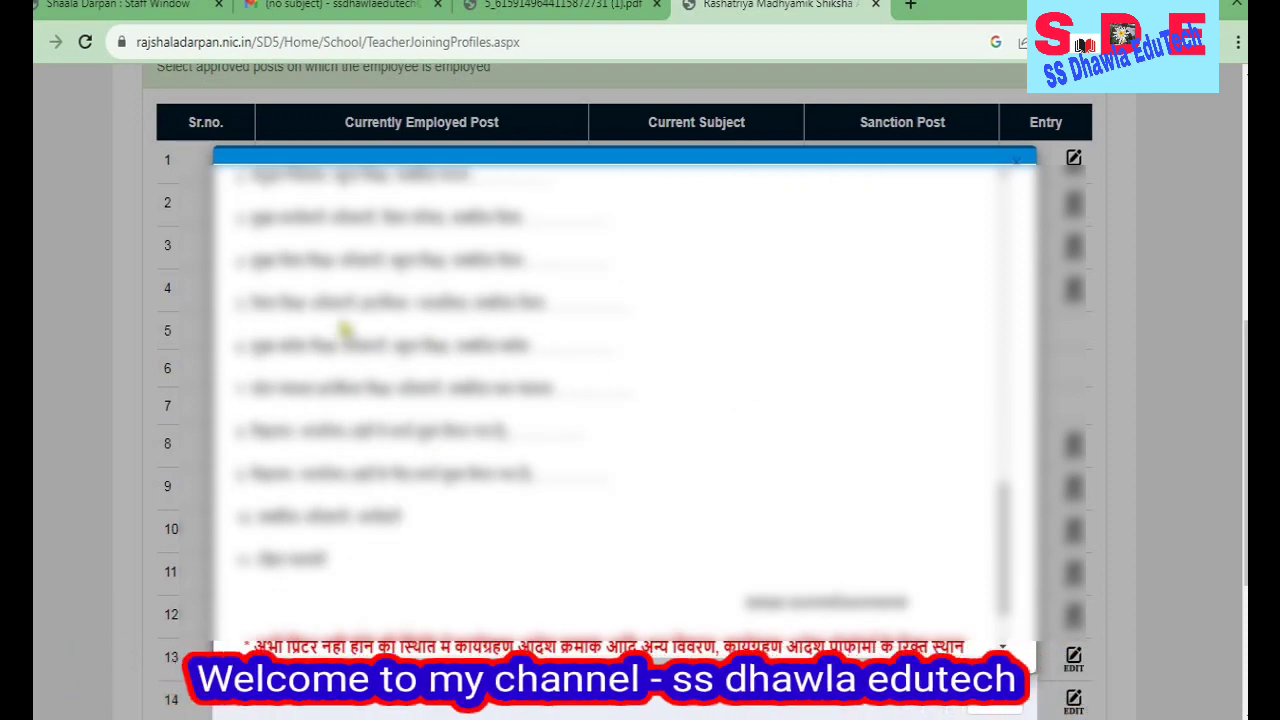
scroll(537, 508, "down", 1)
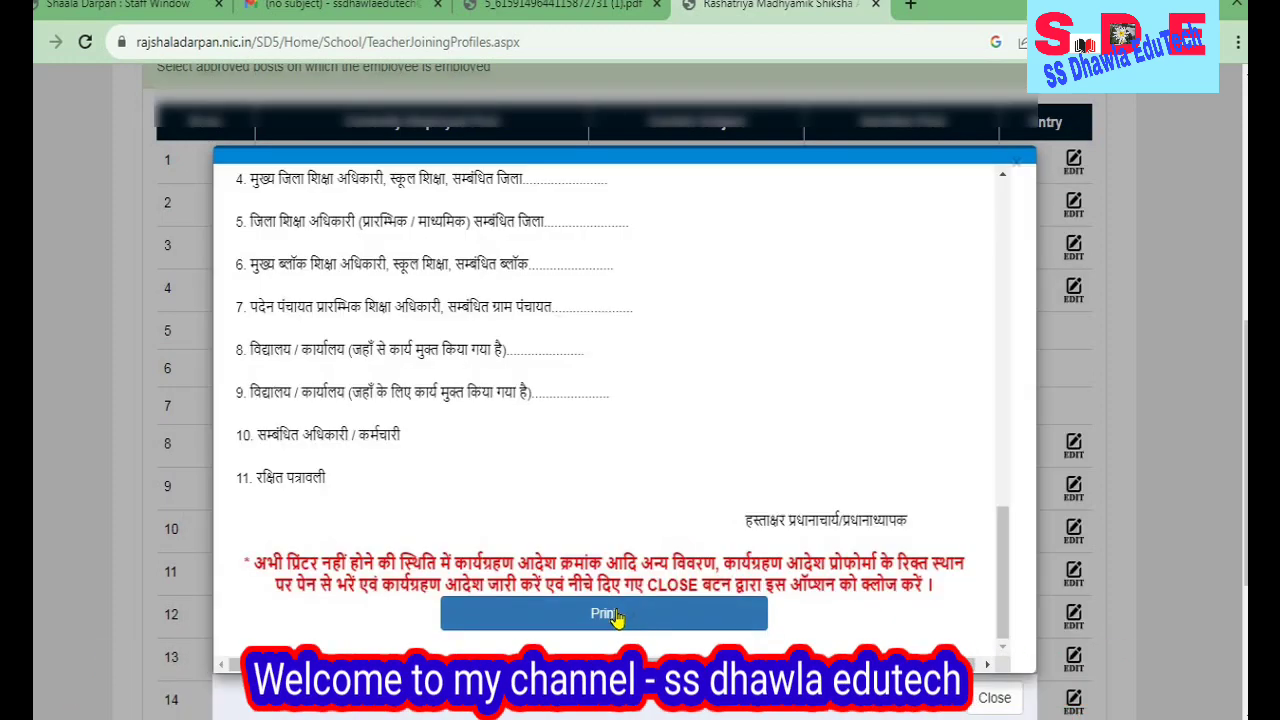
Step: Open the joining order for printing in a maximized window and set the print layout to Portrait
left_click(605, 614)
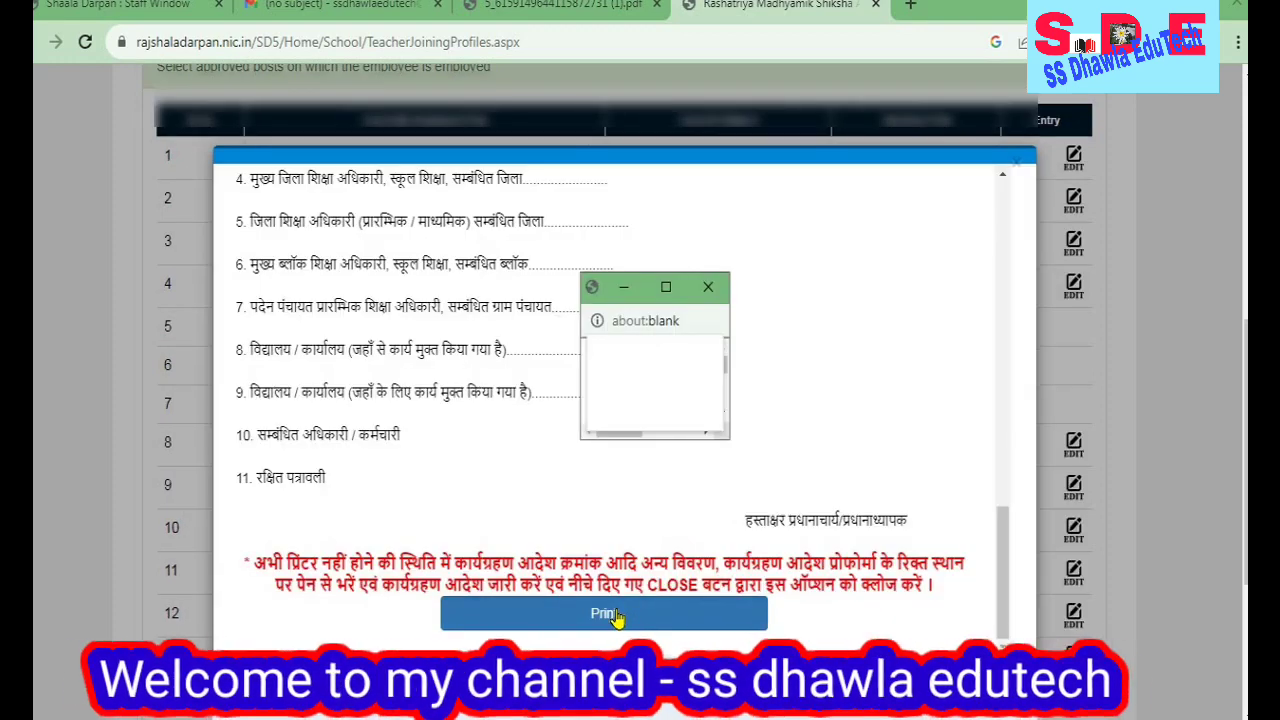
left_click(666, 288)
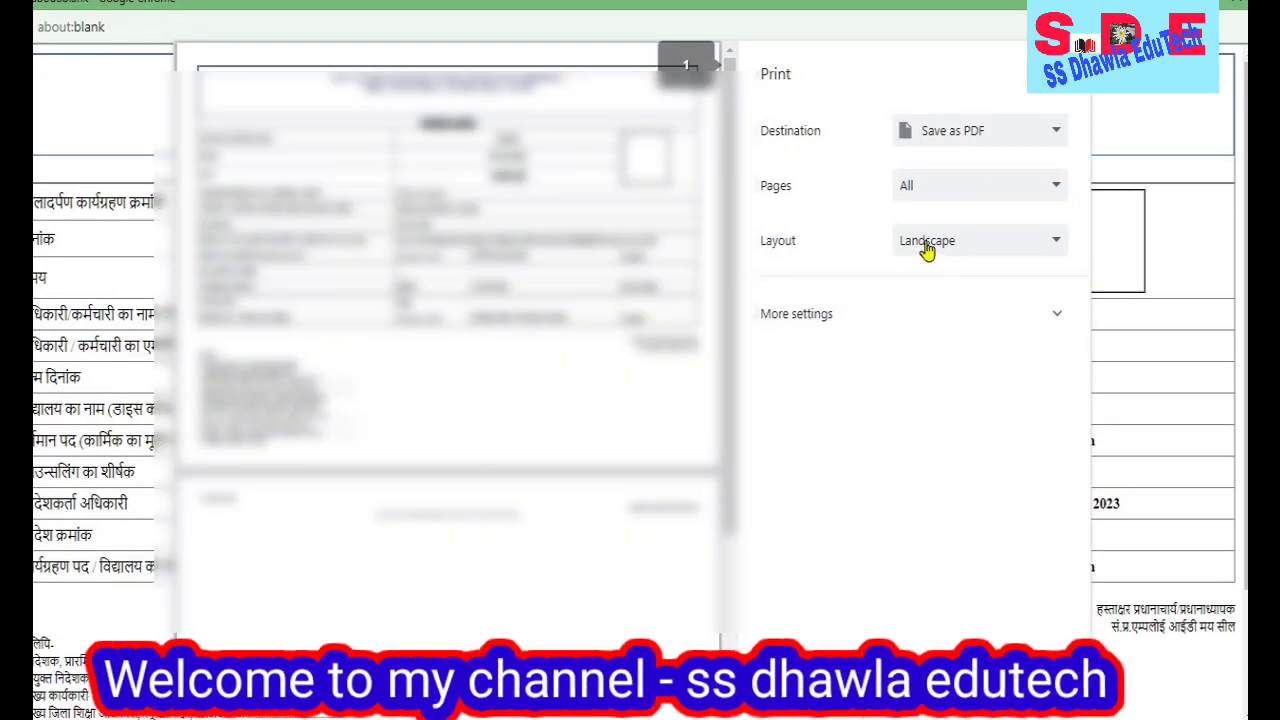
left_click(924, 247)
left_click(931, 268)
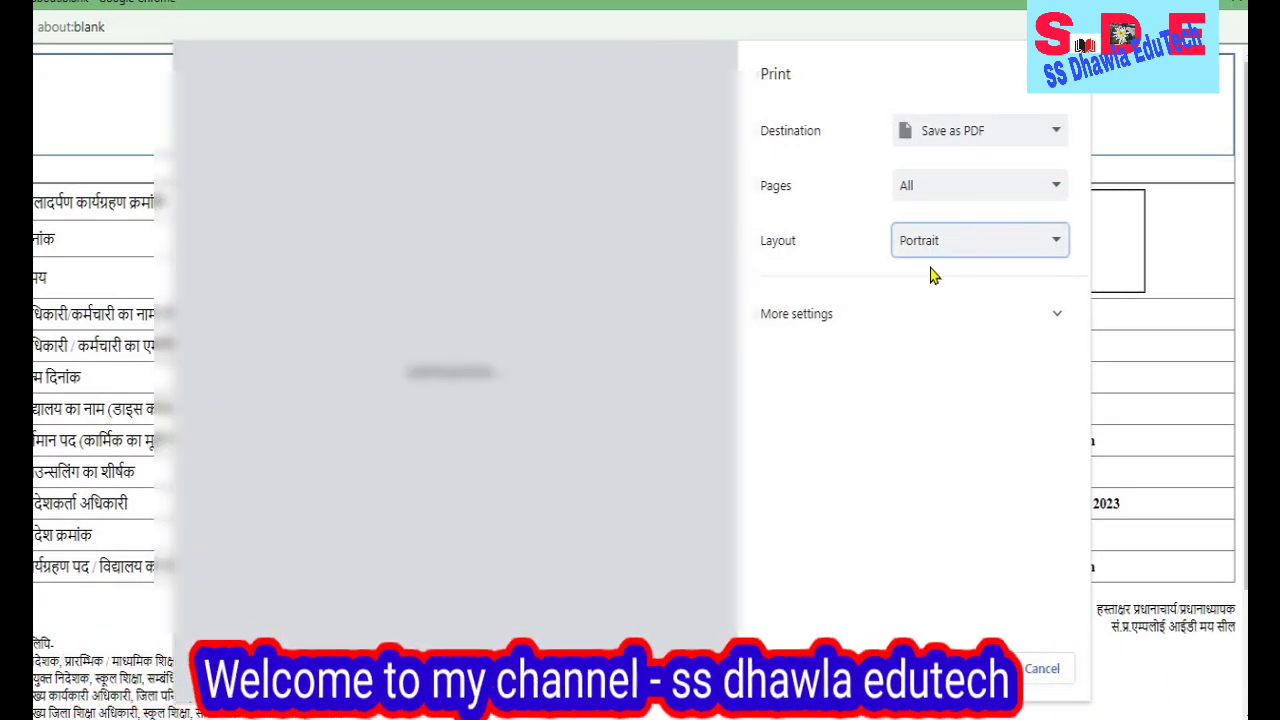